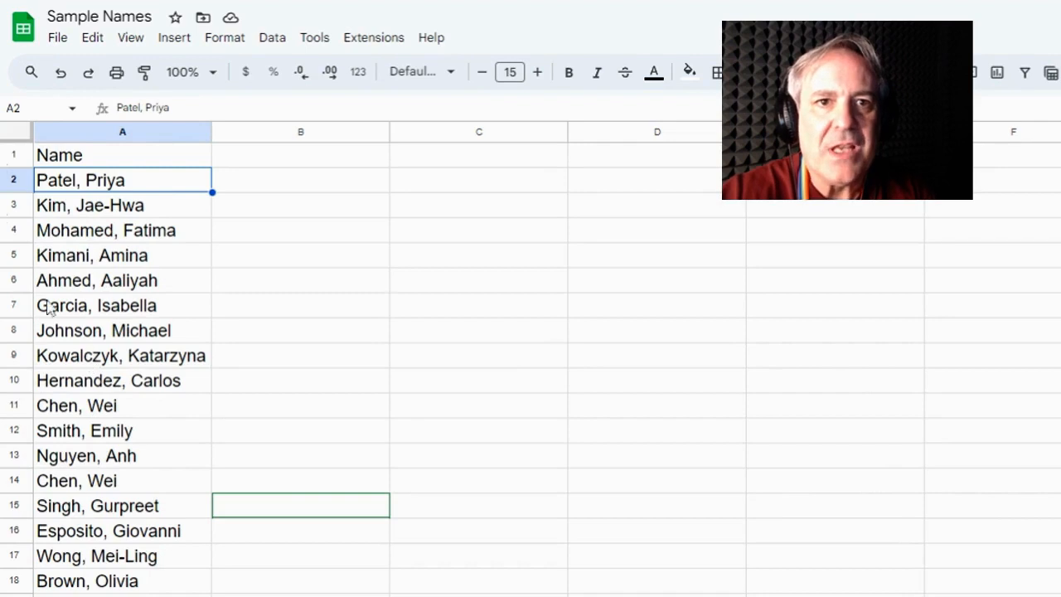
# - Freeze the first row of the sheet so the Name header stays in place while scrolling through the list
pyautogui.click(66, 160)
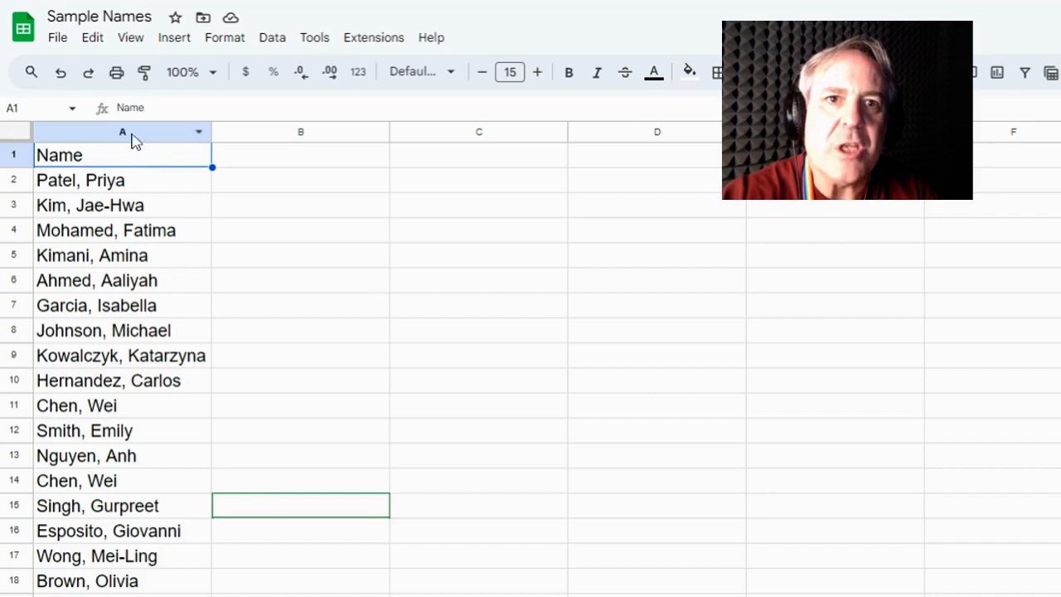
pyautogui.click(139, 159)
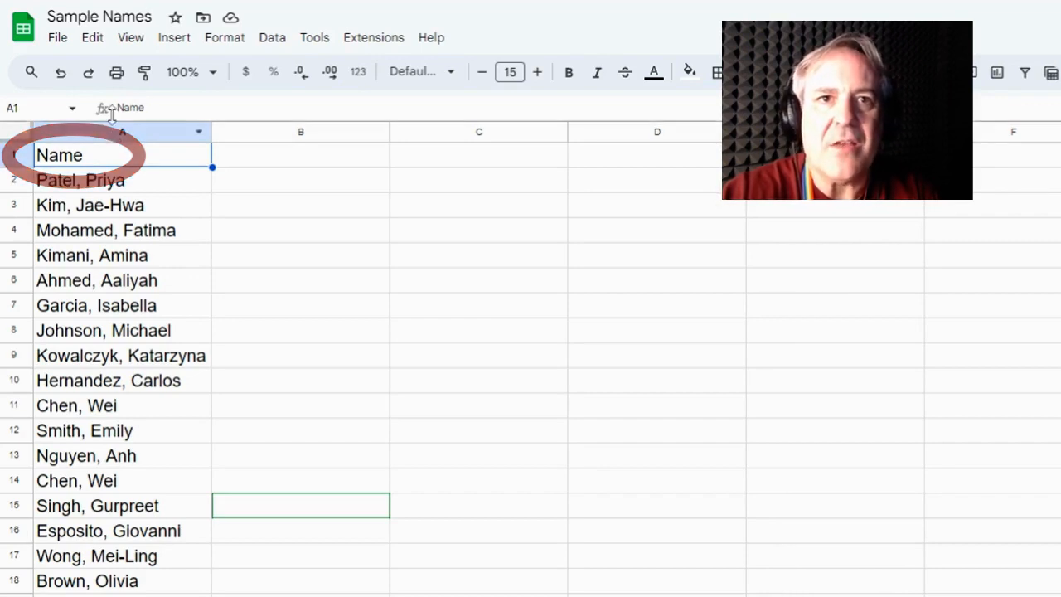
pyautogui.click(128, 38)
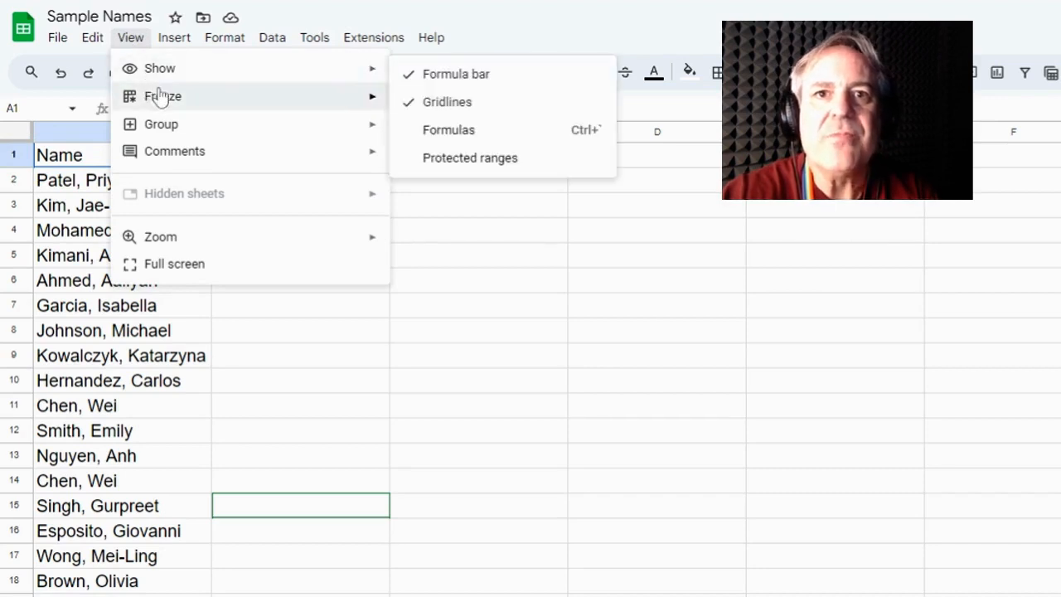
pyautogui.moveTo(172, 98)
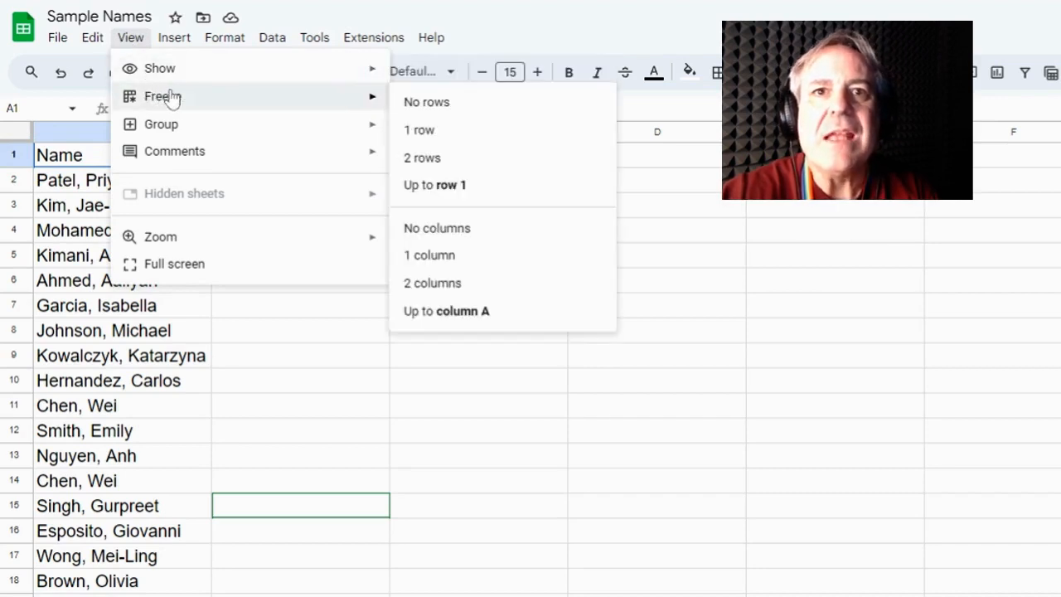
pyautogui.click(421, 132)
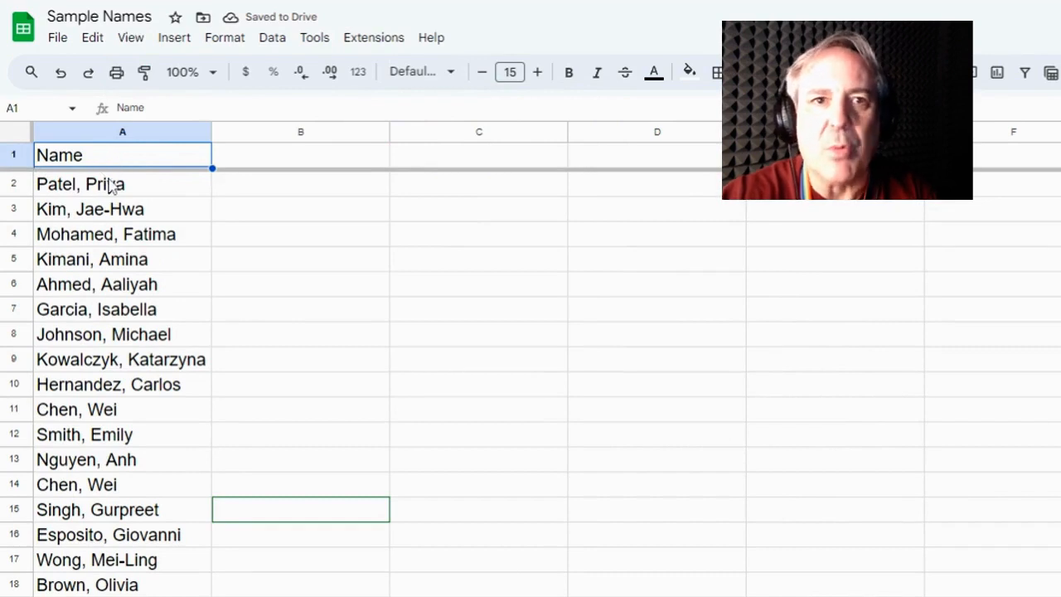
pyautogui.scroll(-3, 116, 342)
pyautogui.scroll(3, 116, 342)
pyautogui.scroll(-4, 116, 343)
pyautogui.scroll(-2, 116, 342)
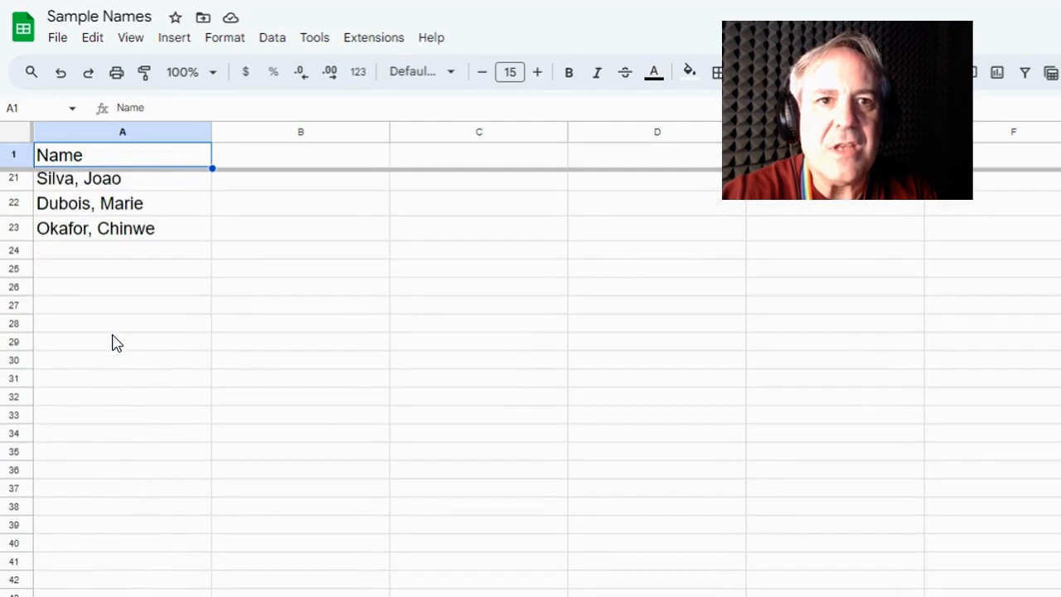
pyautogui.scroll(6, 113, 339)
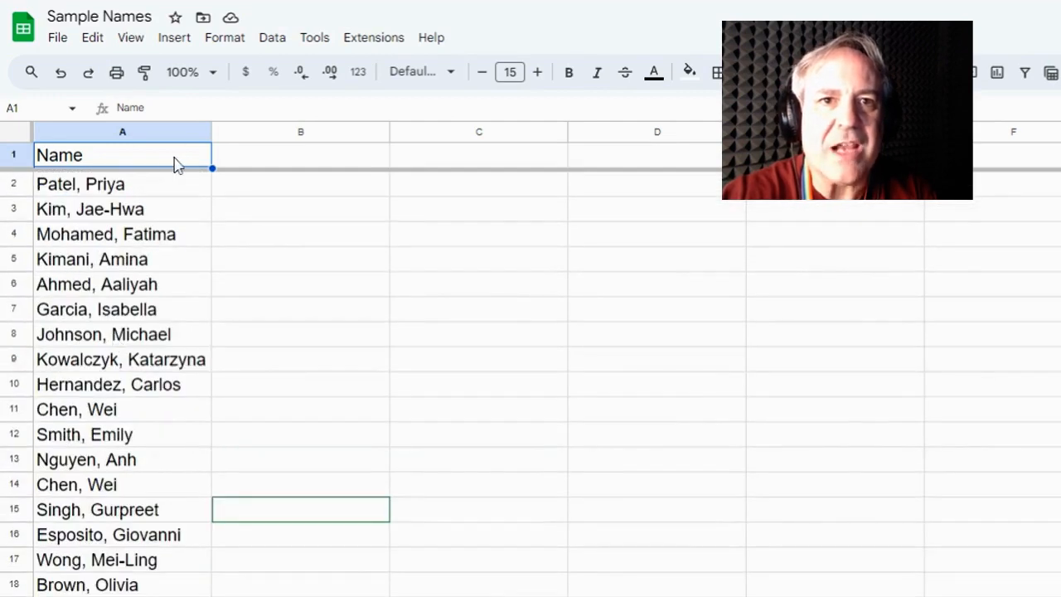
# - Randomize the order of the names in column A twice
pyautogui.click(123, 135)
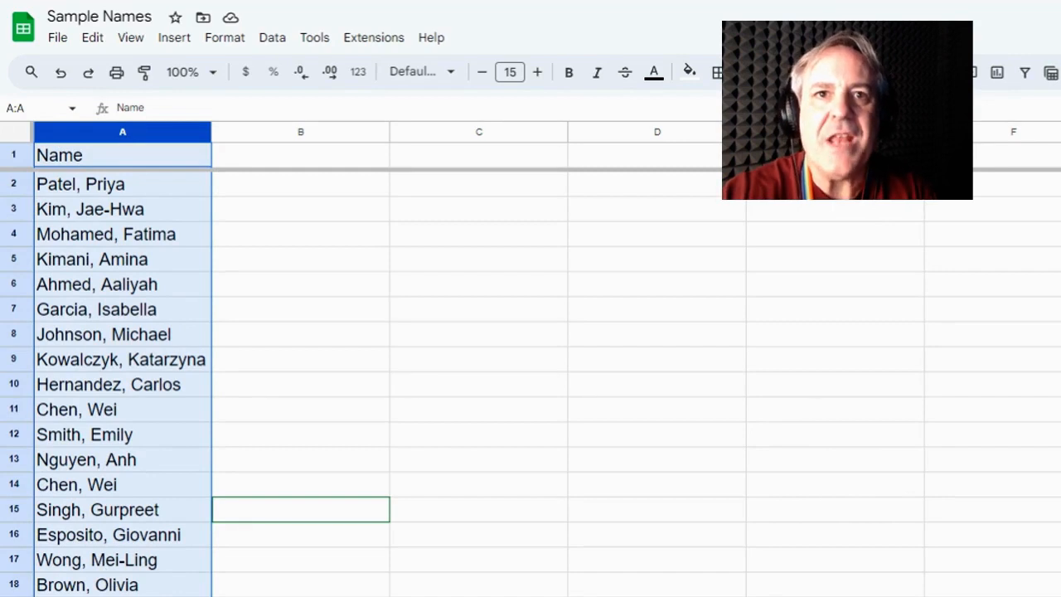
pyautogui.click(271, 38)
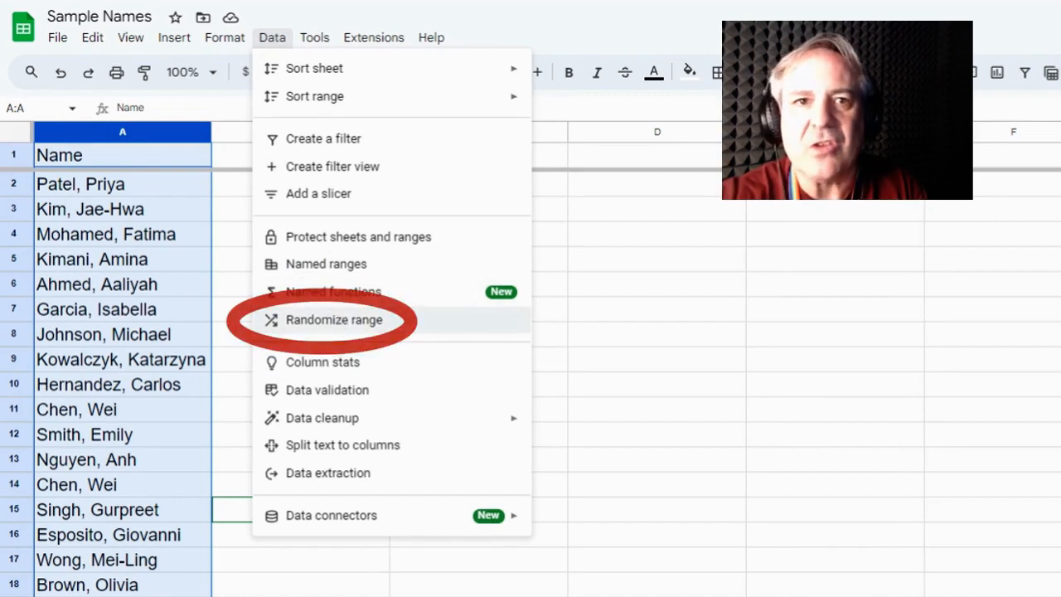
pyautogui.click(340, 328)
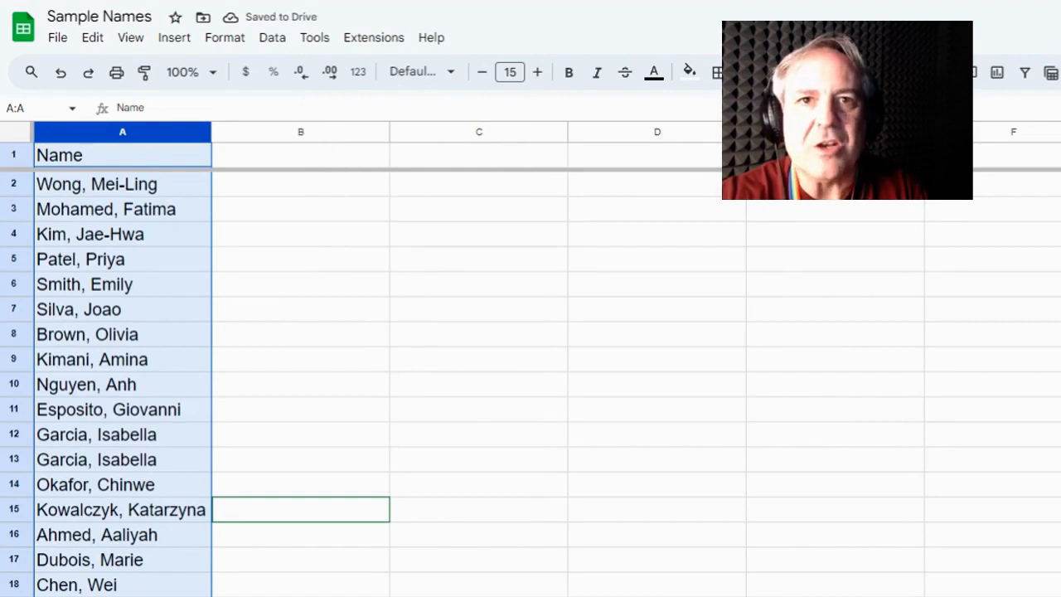
pyautogui.click(272, 37)
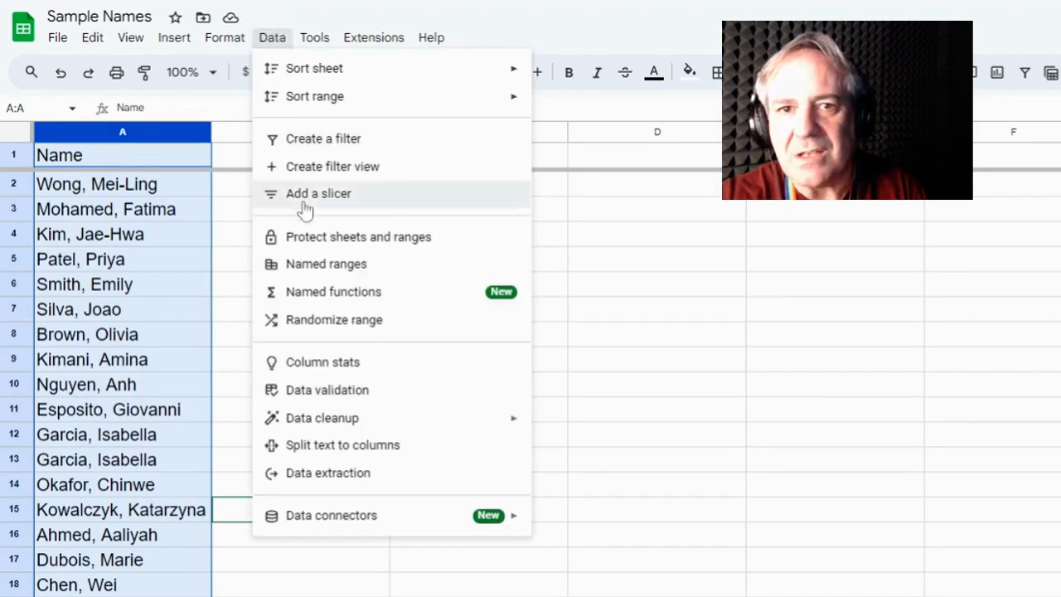
pyautogui.click(323, 327)
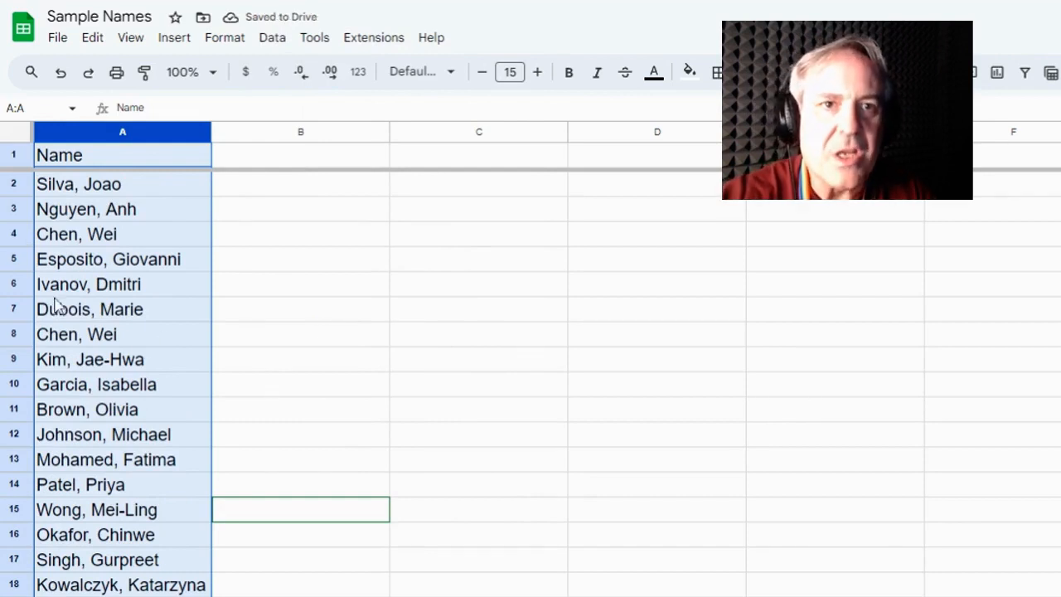
pyautogui.click(56, 162)
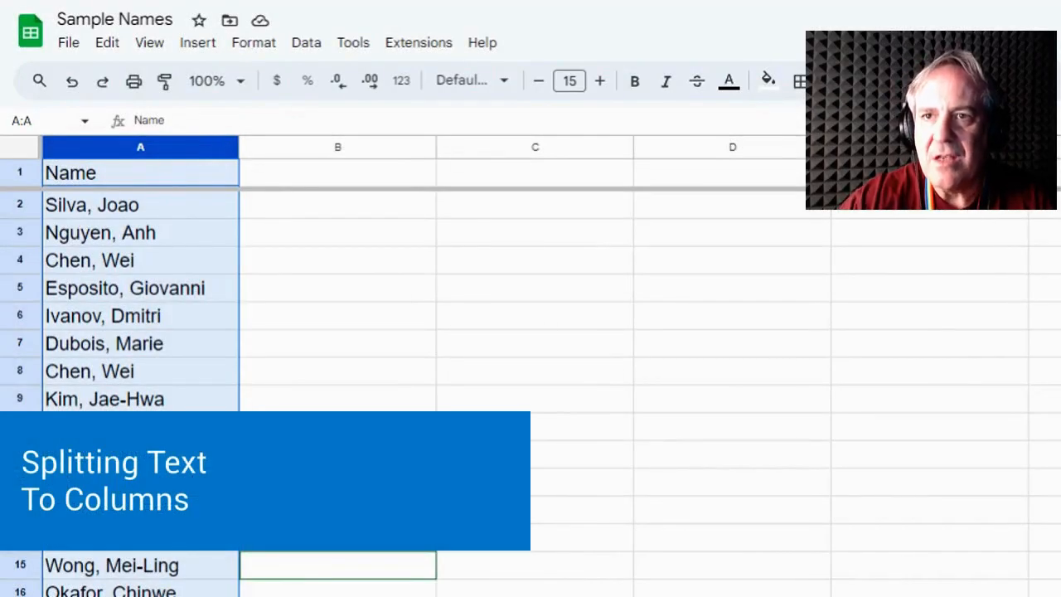
# - Split the comma-separated names in column A into separate last-name and first-name columns
pyautogui.click(306, 43)
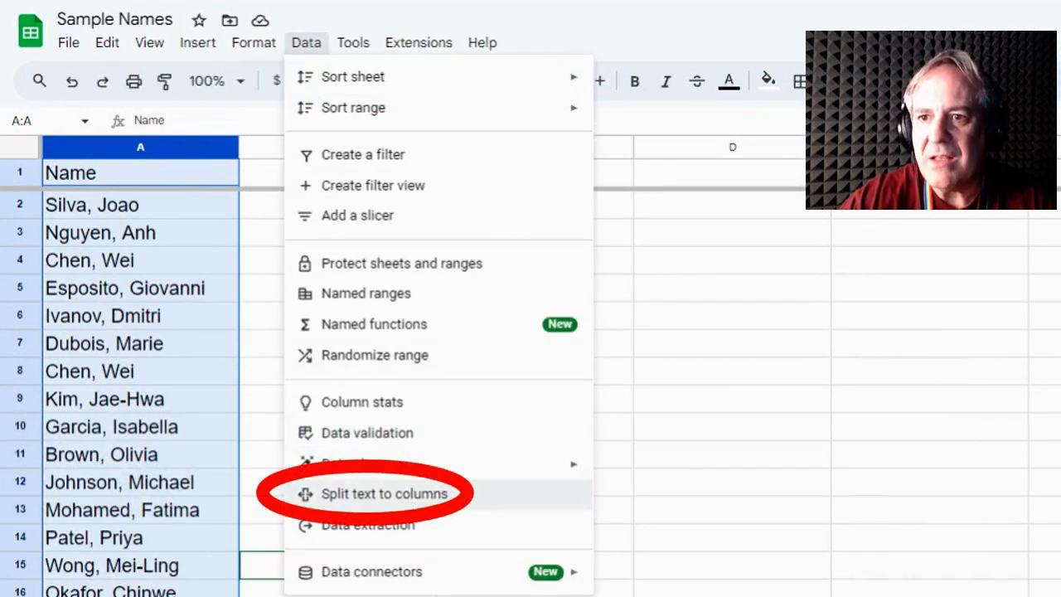
pyautogui.click(406, 503)
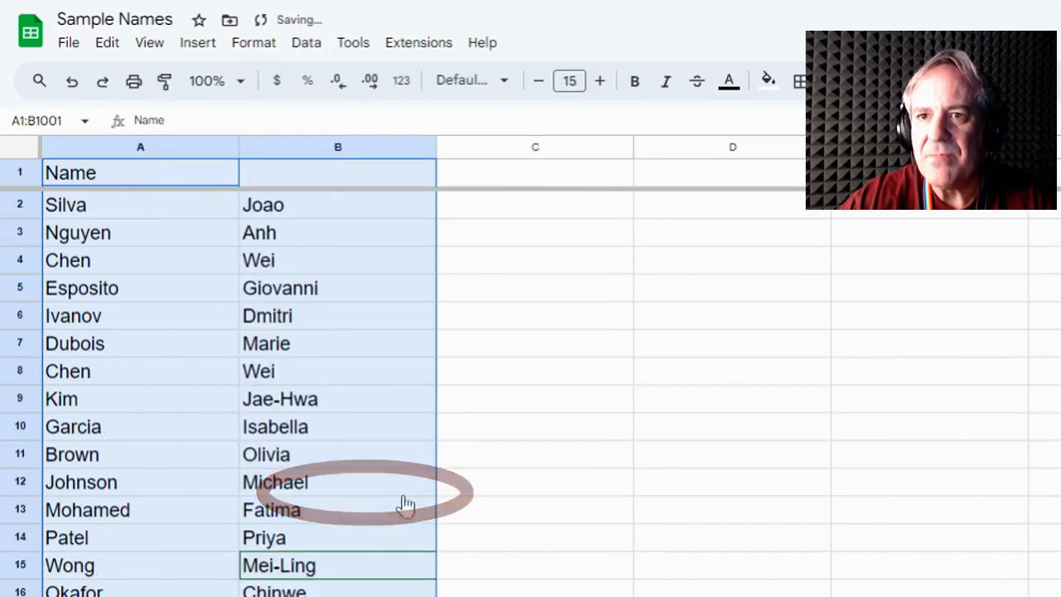
pyautogui.click(133, 213)
pyautogui.click(320, 213)
pyautogui.click(124, 235)
pyautogui.click(292, 235)
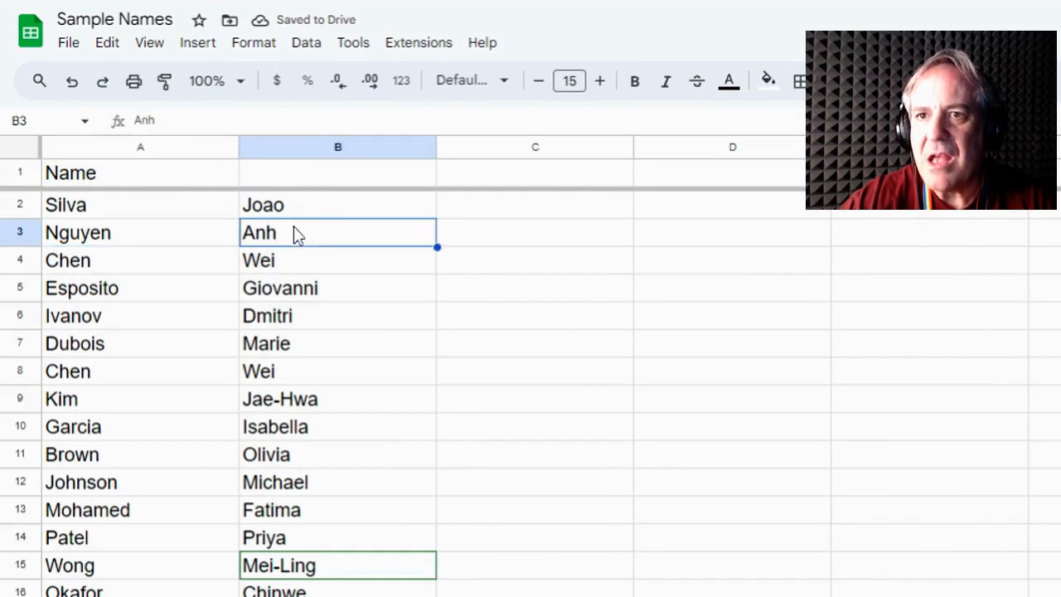
# - Enter the header First in cell B1 and replace the header in A1 with Last
pyautogui.click(267, 174)
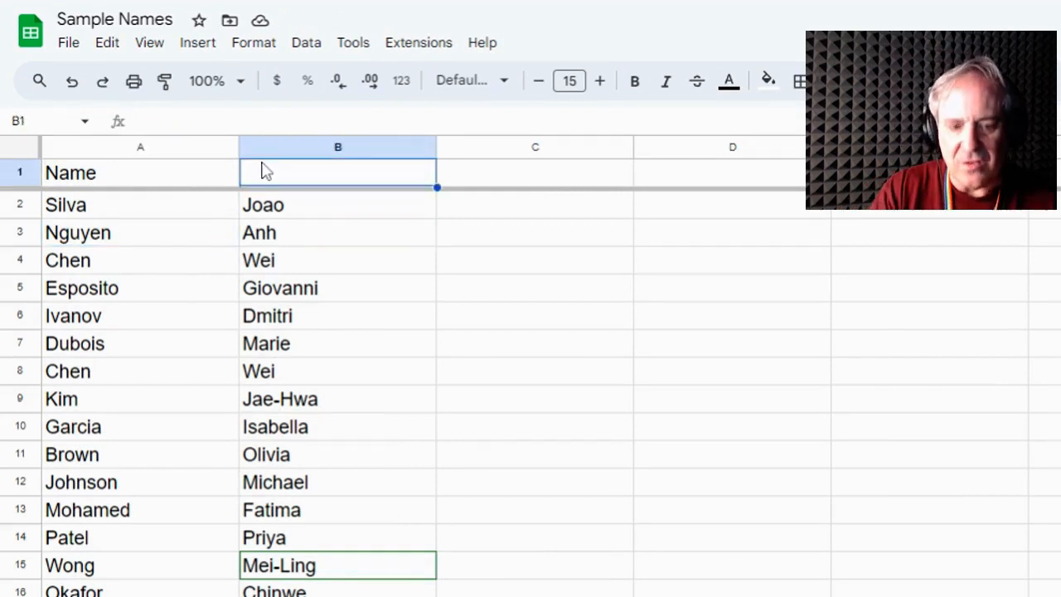
pyautogui.write('First')
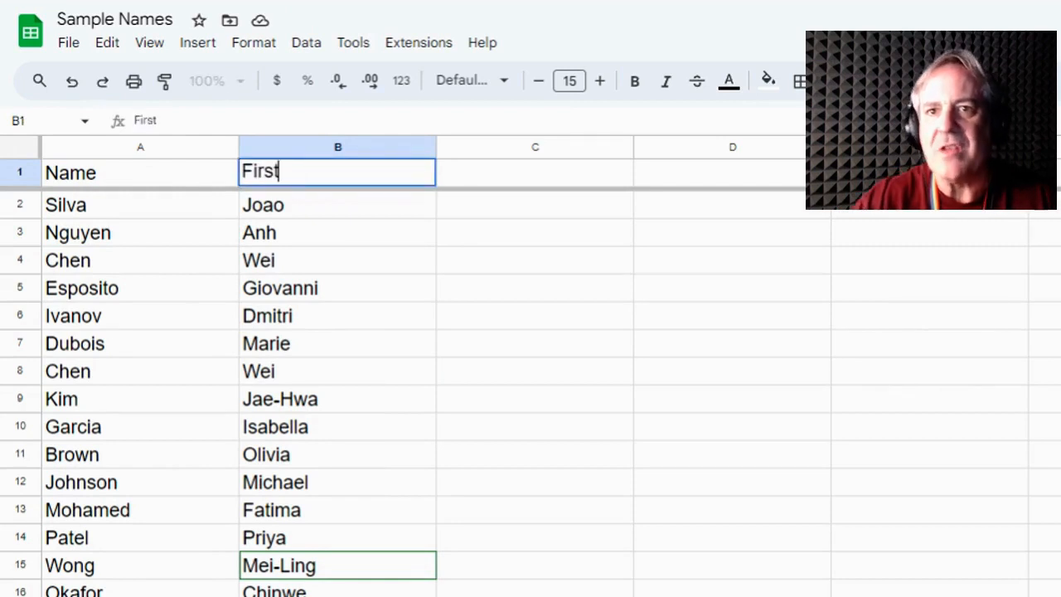
pyautogui.click(123, 174)
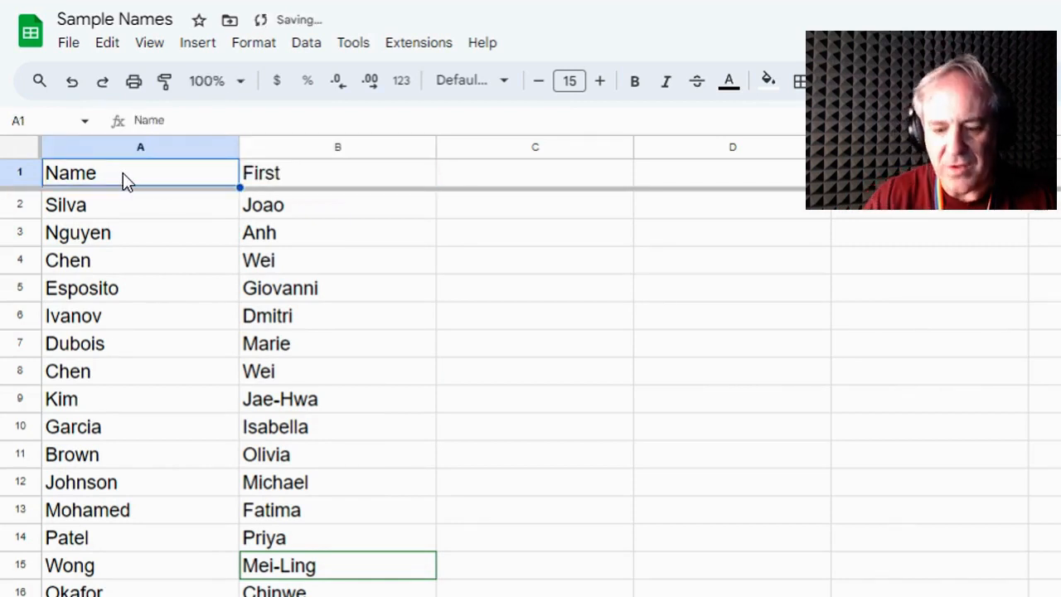
pyautogui.press('Delete')
pyautogui.write('Last')
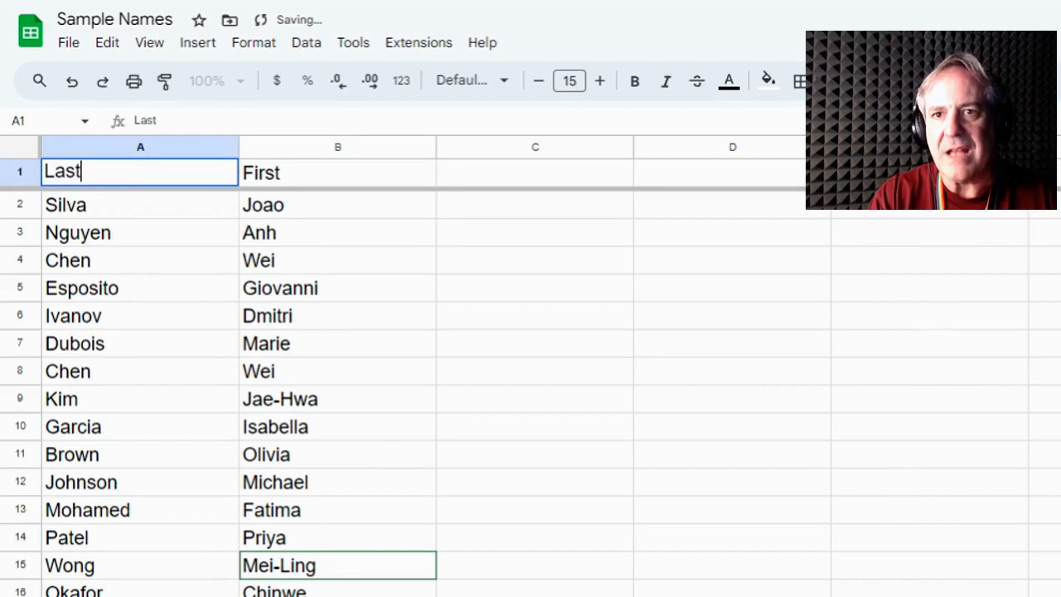
pyautogui.click(118, 262)
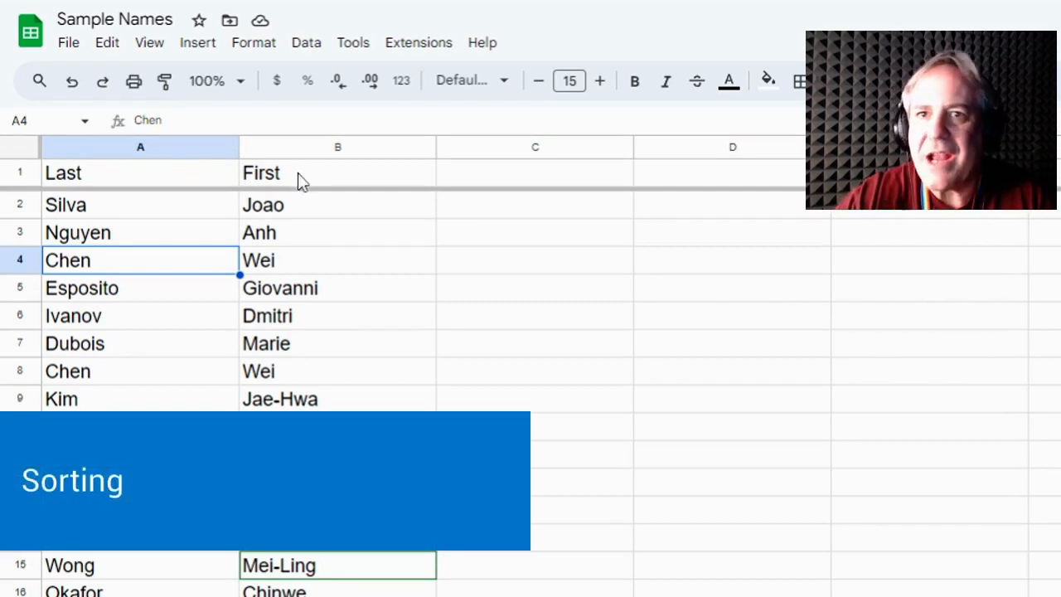
# - Sort the whole sheet by the Last column (column A) from A to Z
pyautogui.click(143, 148)
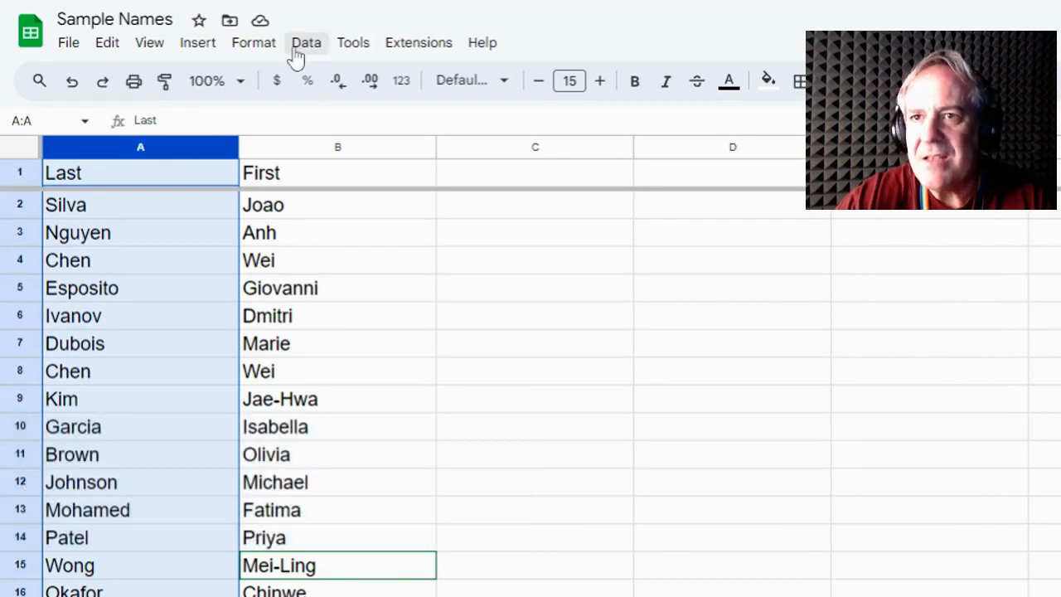
pyautogui.click(300, 49)
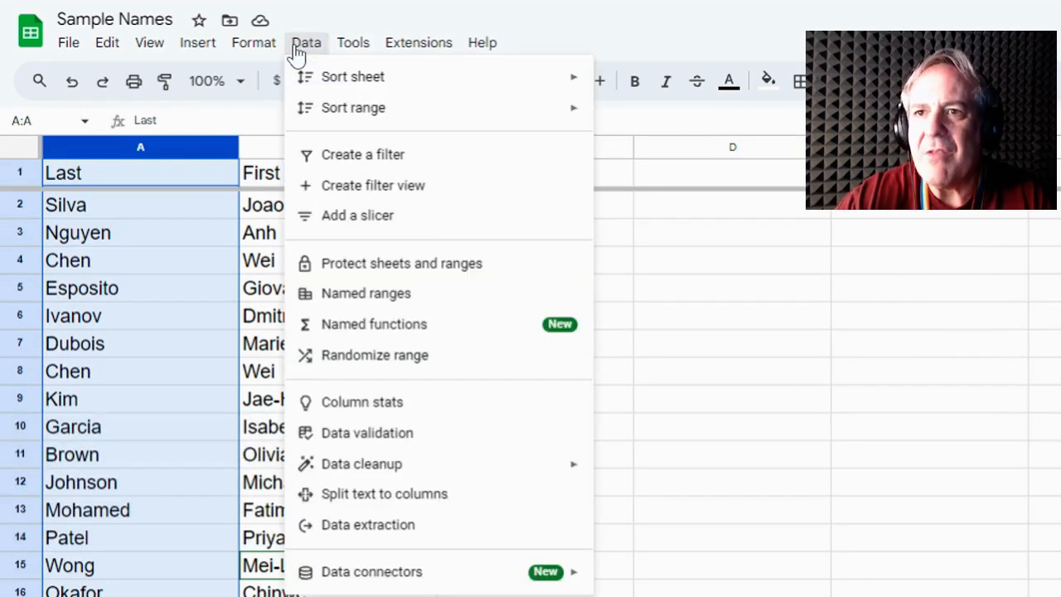
pyautogui.moveTo(329, 84)
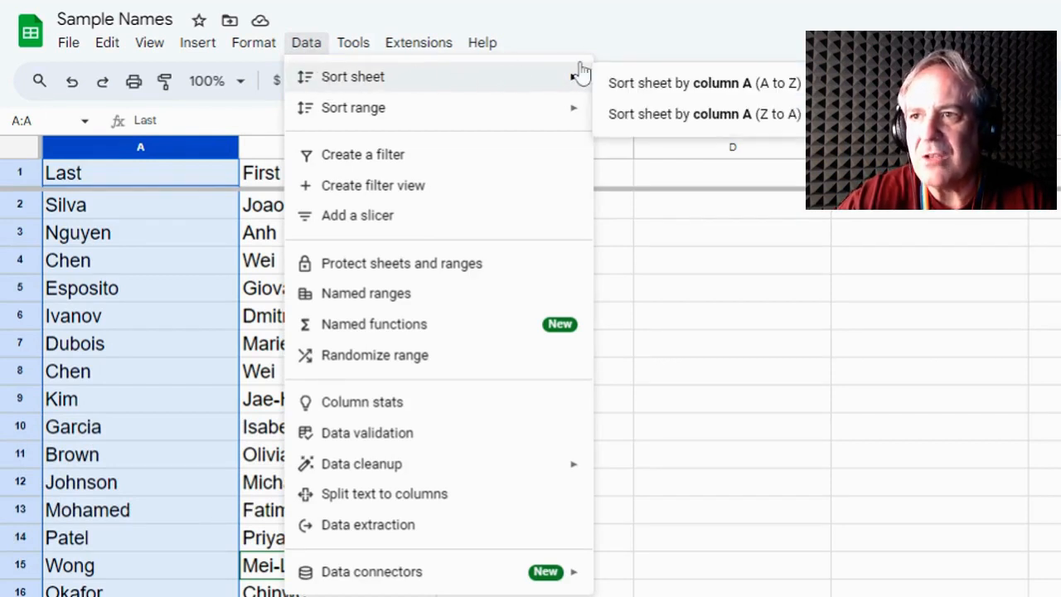
pyautogui.click(686, 86)
pyautogui.click(208, 403)
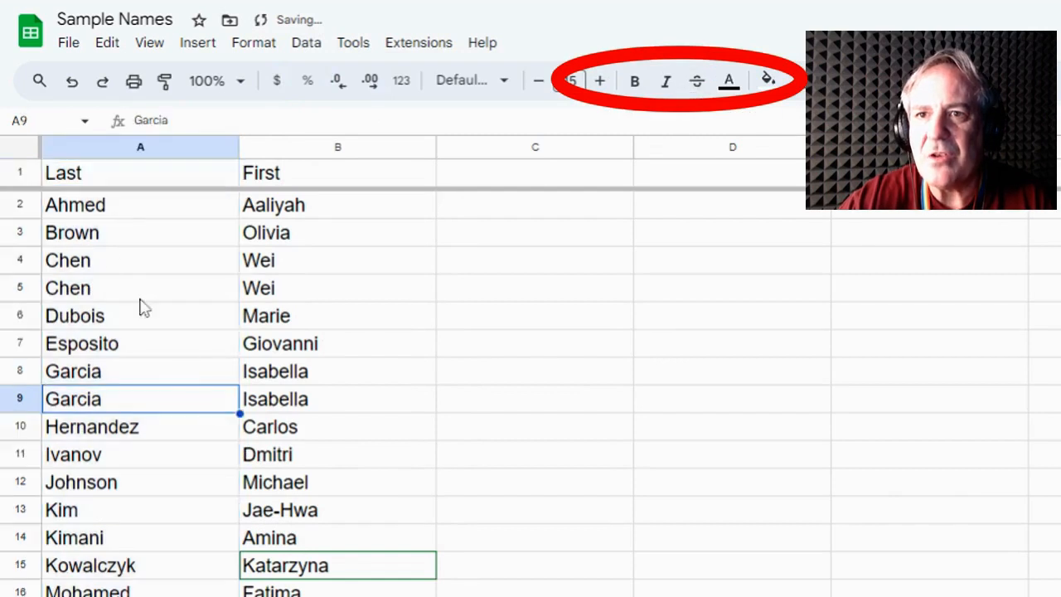
pyautogui.click(92, 211)
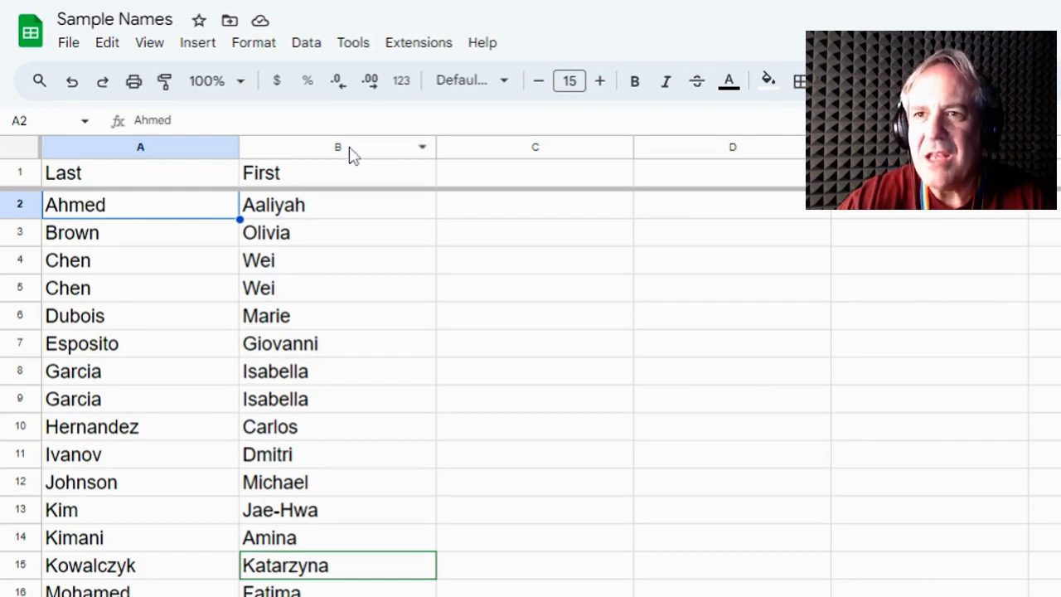
# - Sort the whole sheet by the First column (column B) from A to Z
pyautogui.click(423, 153)
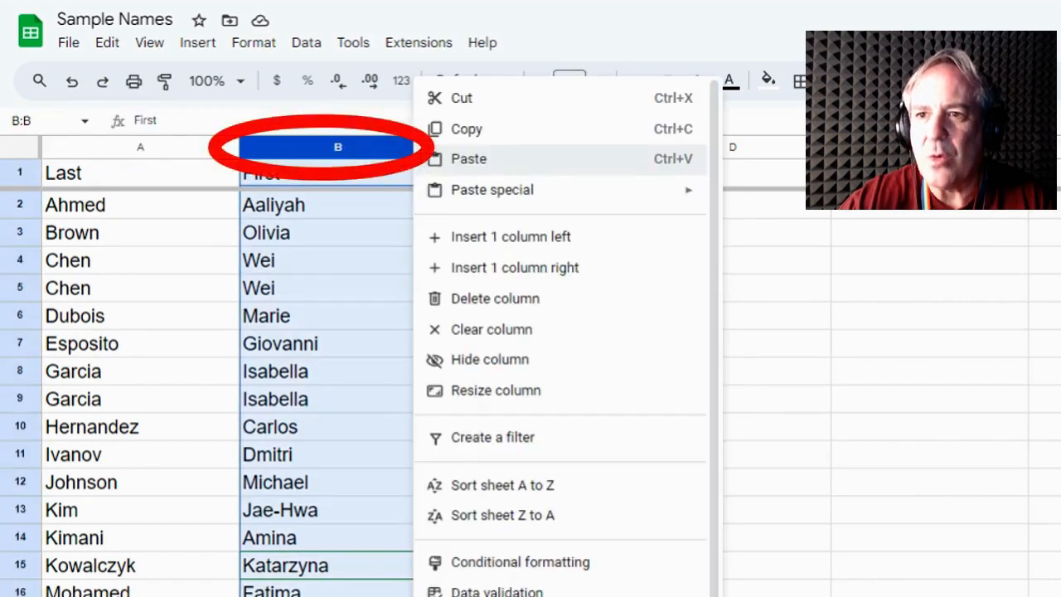
pyautogui.click(460, 493)
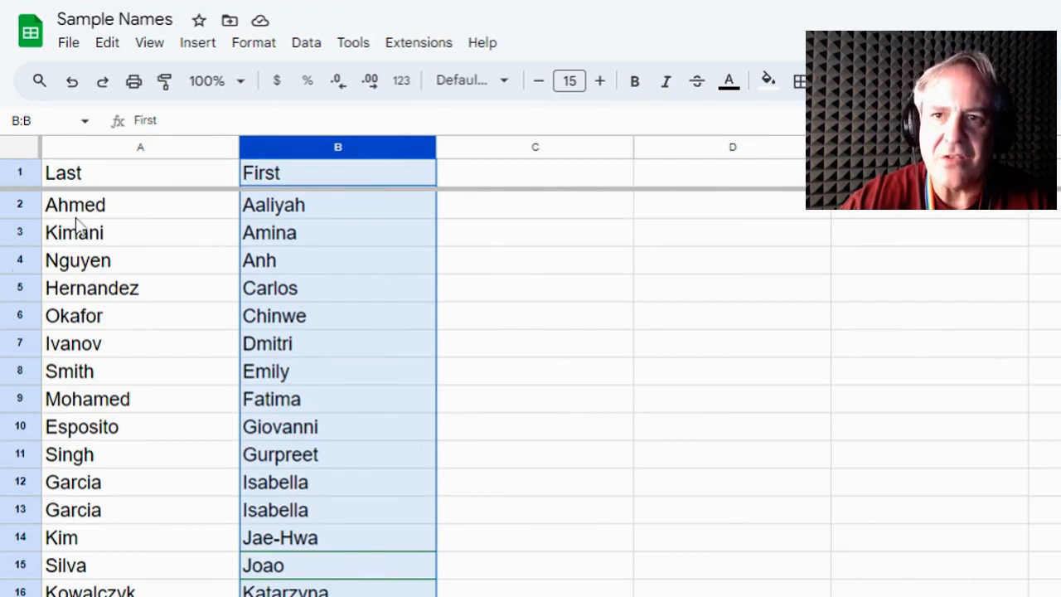
pyautogui.click(117, 359)
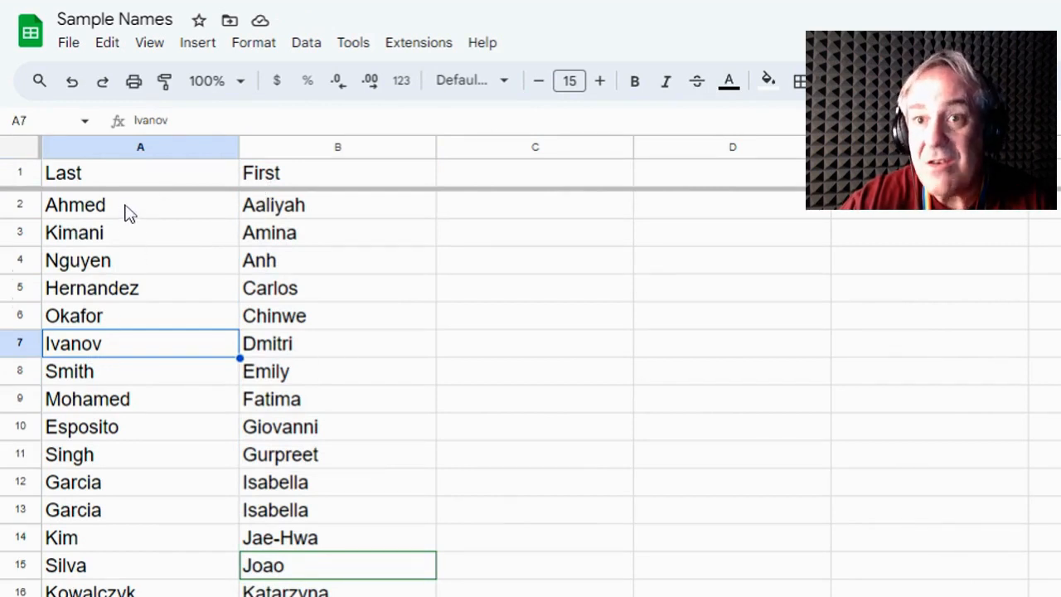
pyautogui.click(131, 153)
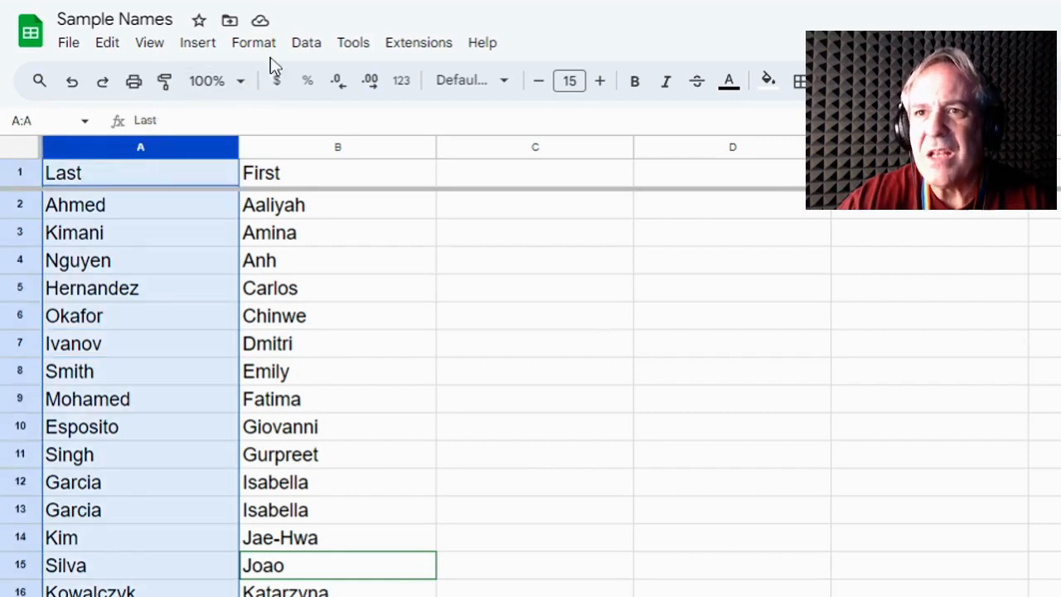
pyautogui.click(303, 46)
pyautogui.moveTo(328, 106)
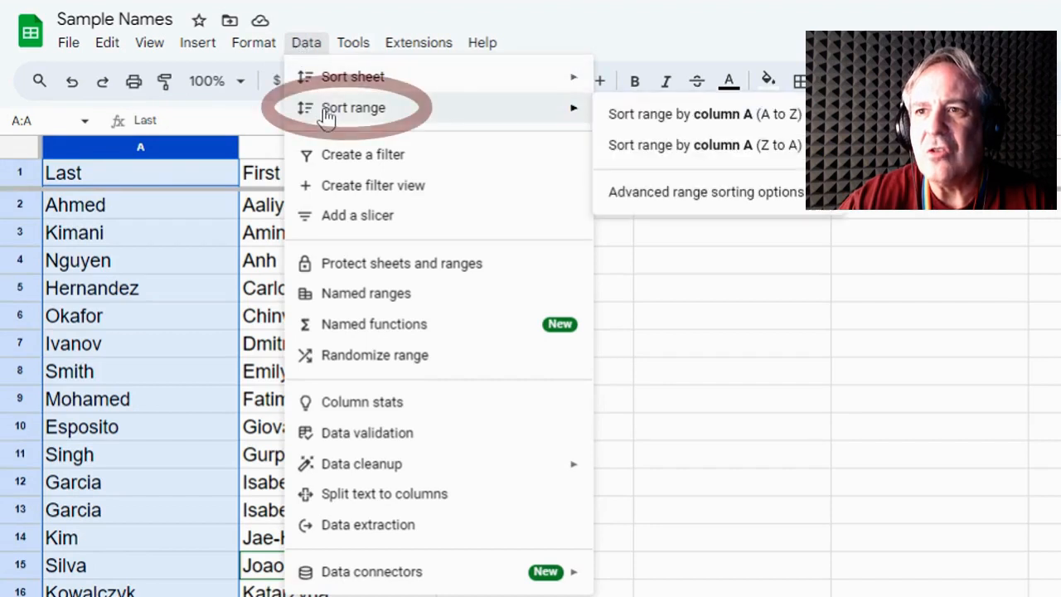
pyautogui.moveTo(328, 84)
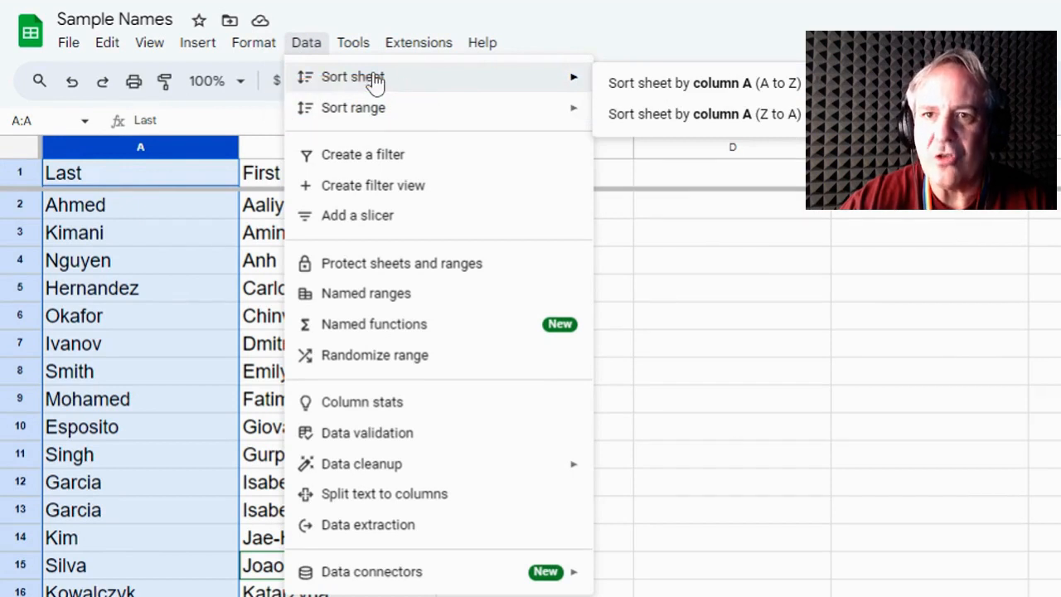
pyautogui.click(170, 407)
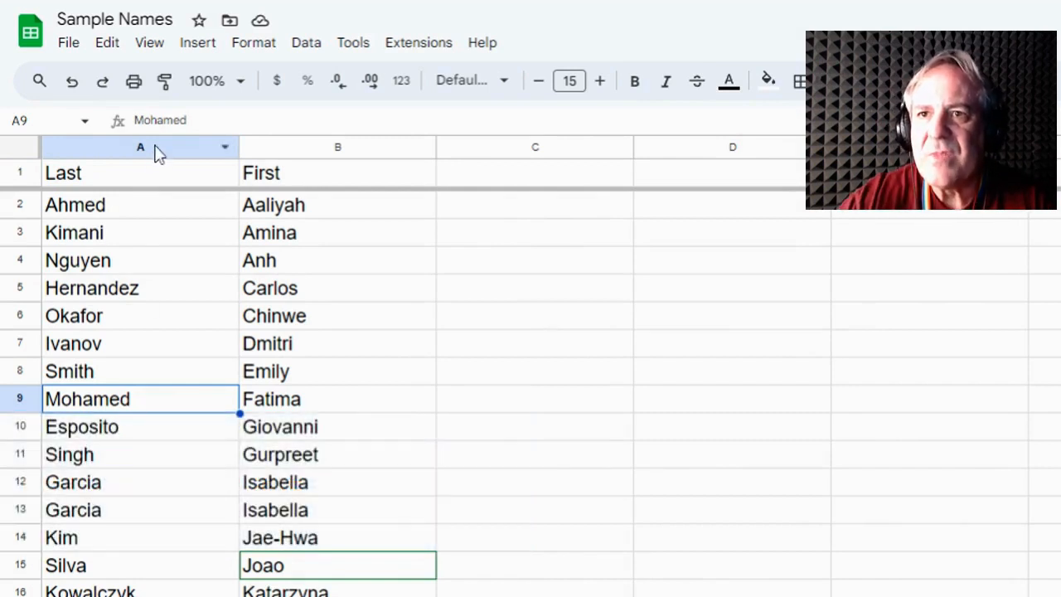
pyautogui.click(303, 44)
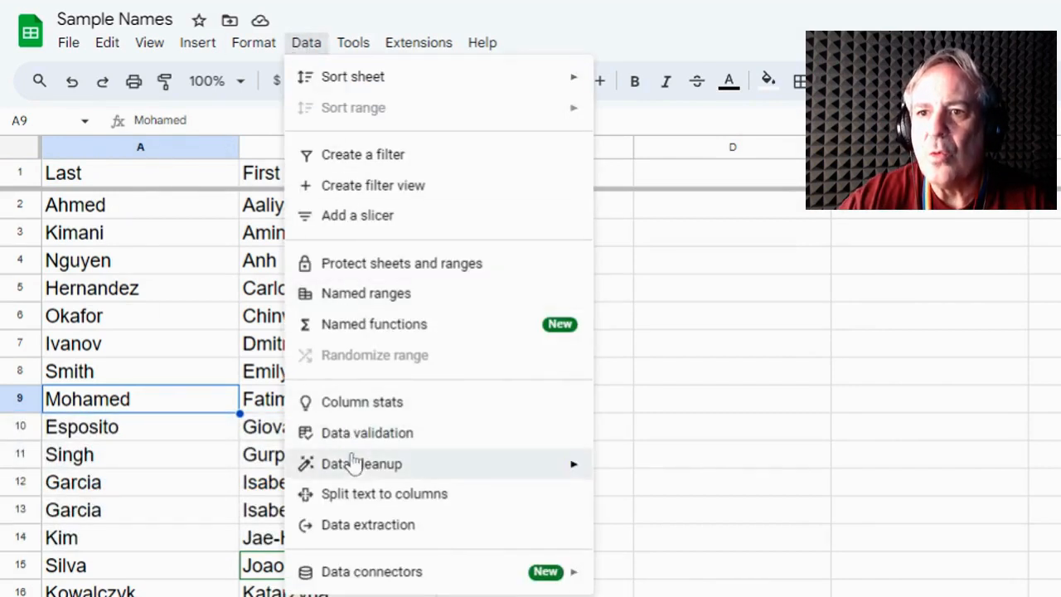
pyautogui.moveTo(356, 464)
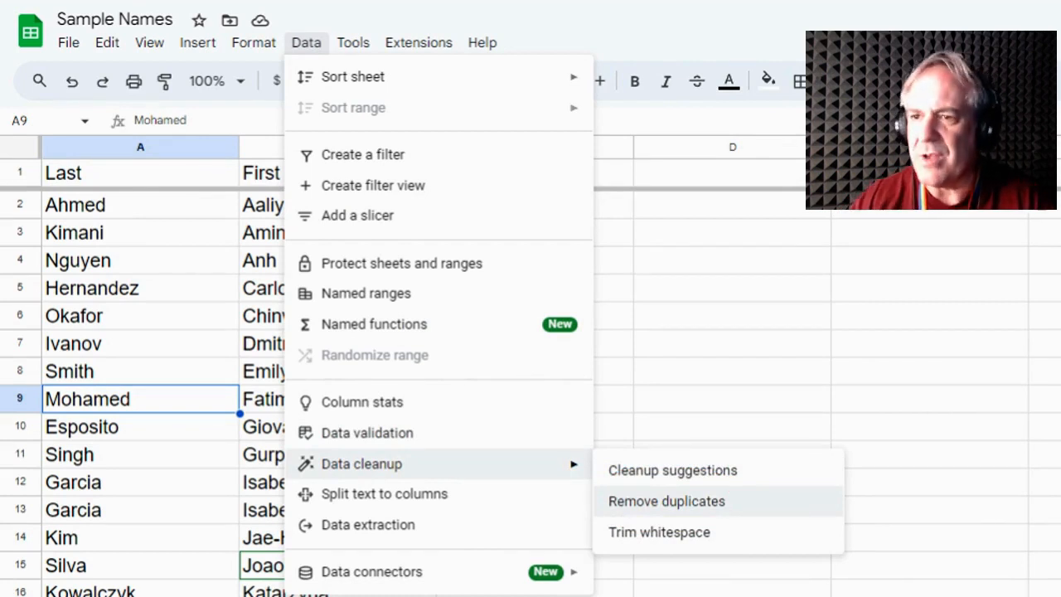
pyautogui.click(687, 503)
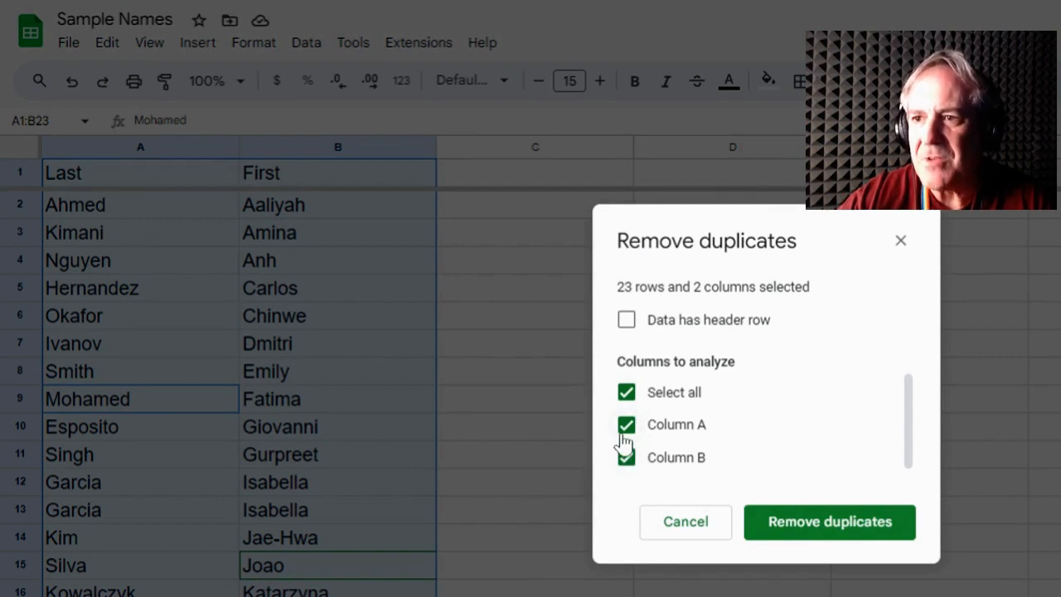
pyautogui.click(677, 526)
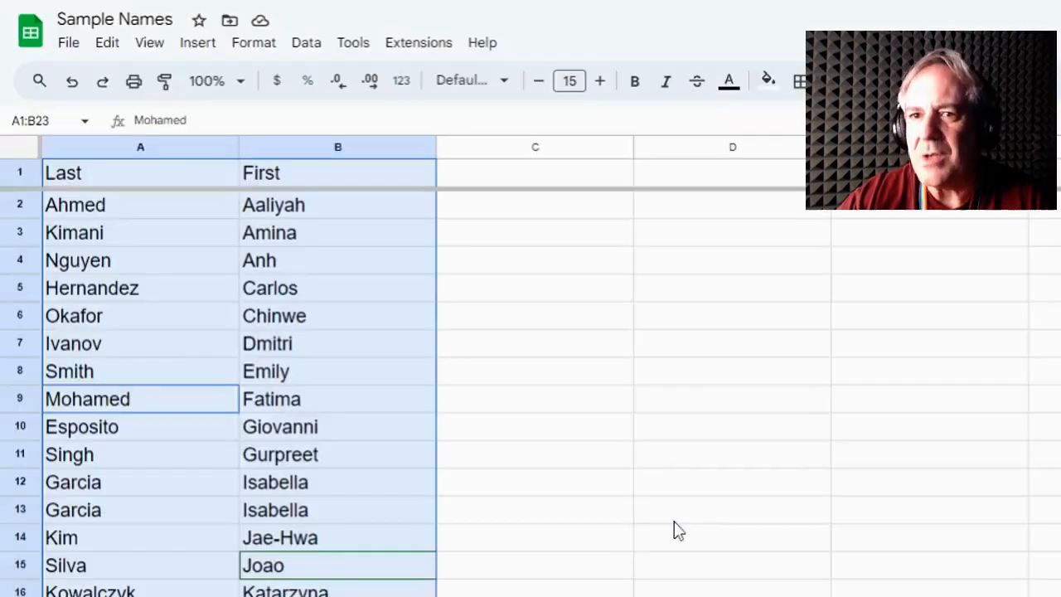
# - Examine the name list for repeated entries, comparing rows 22 and 23 and rows 12 and 13
pyautogui.scroll(-4, 196, 498)
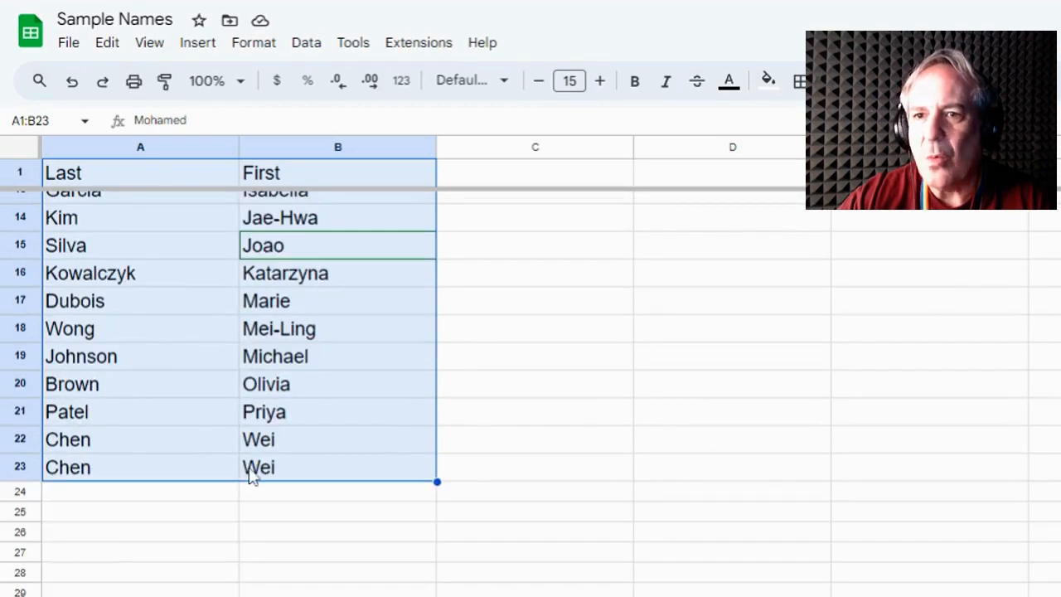
pyautogui.click(250, 469)
pyautogui.click(262, 447)
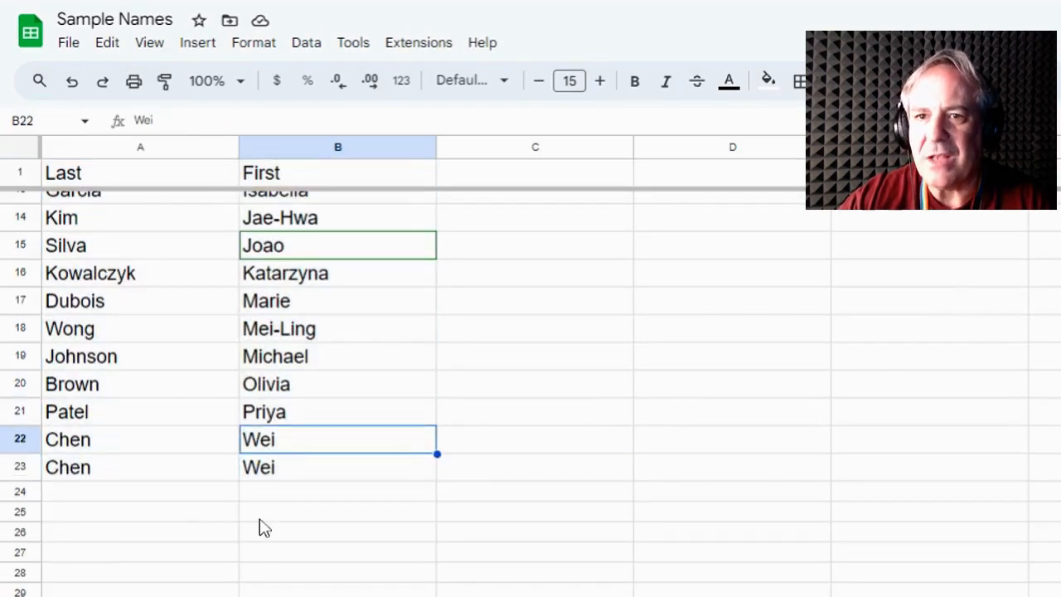
pyautogui.scroll(4, 189, 531)
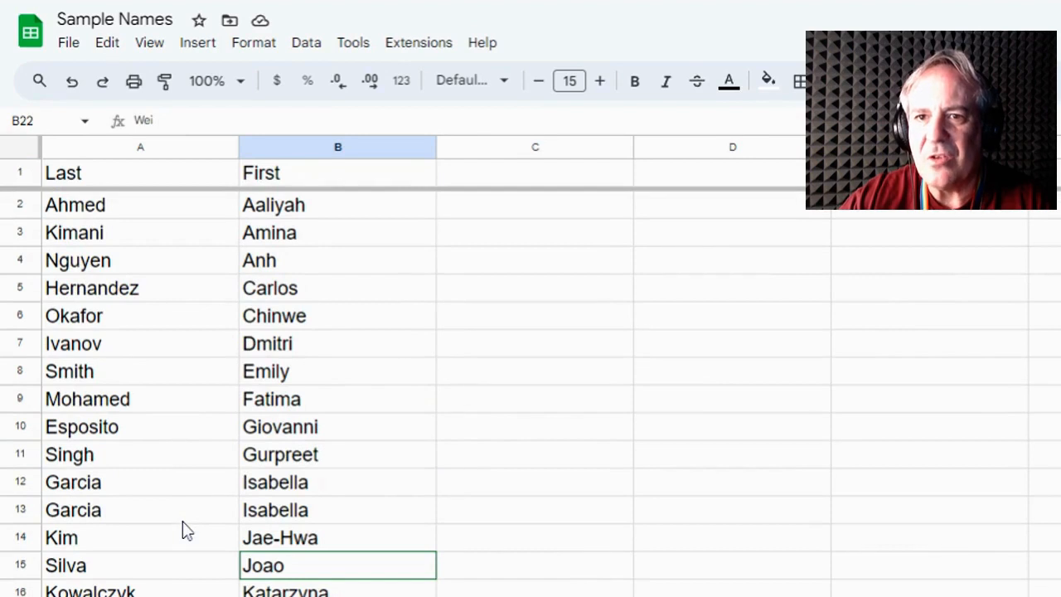
pyautogui.click(265, 509)
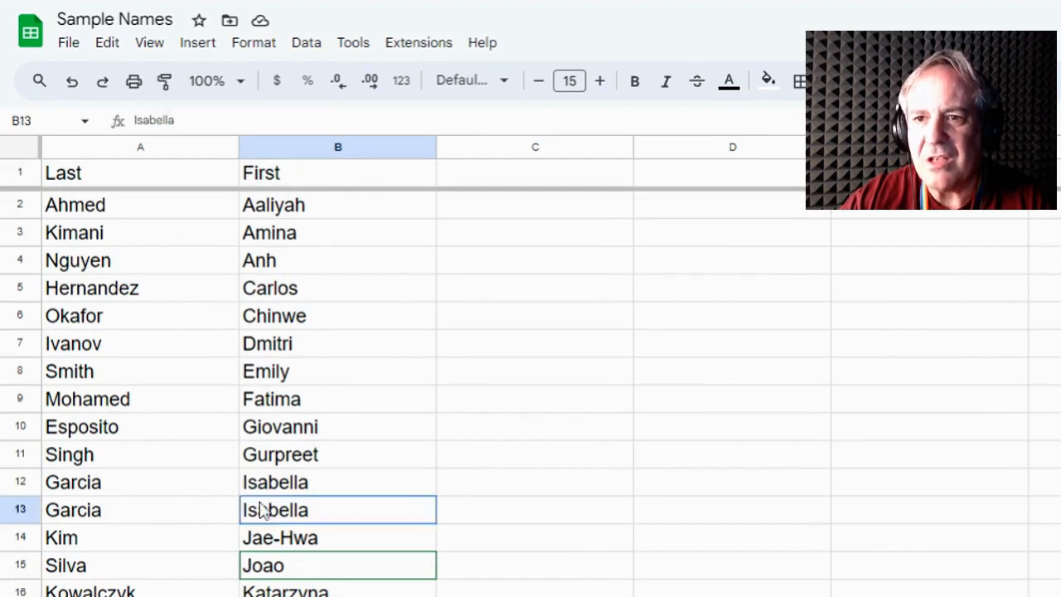
pyautogui.click(125, 494)
pyautogui.click(124, 511)
pyautogui.click(264, 490)
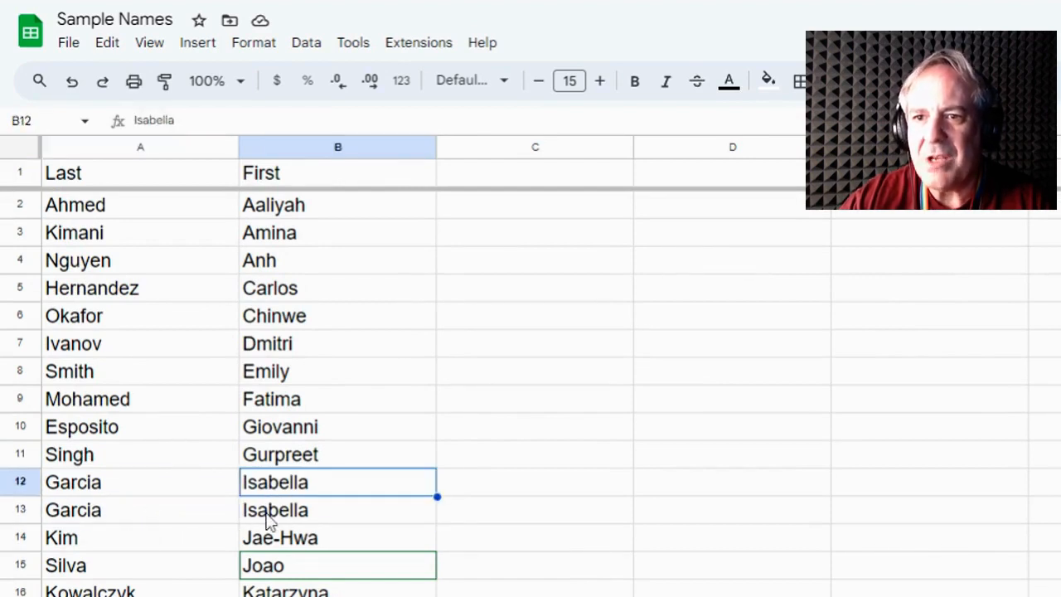
pyautogui.click(267, 516)
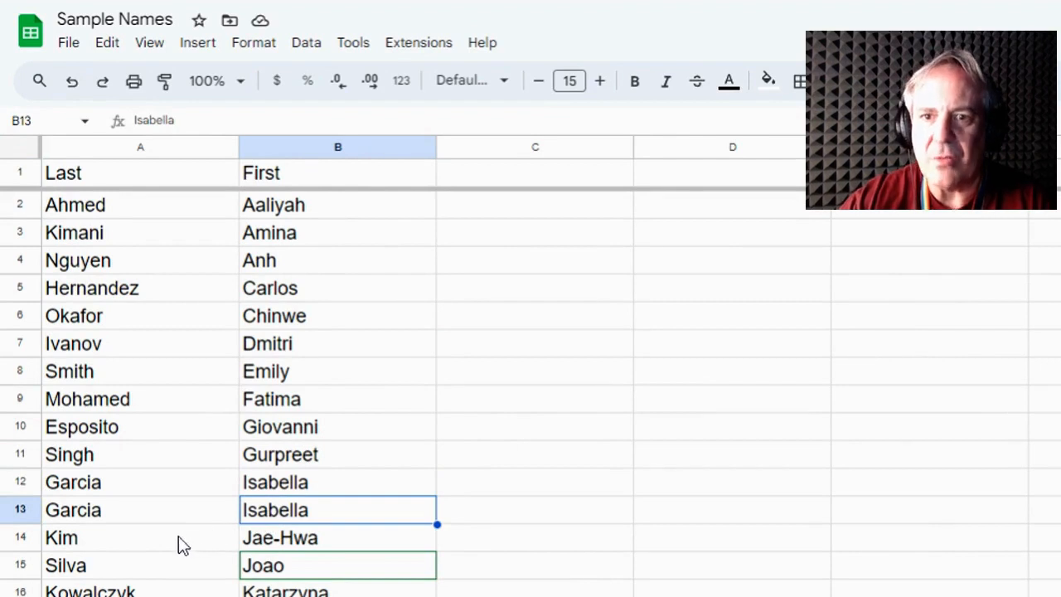
# - Remove duplicate rows from A1:B23, analyzing both column A and column B
pyautogui.click(306, 43)
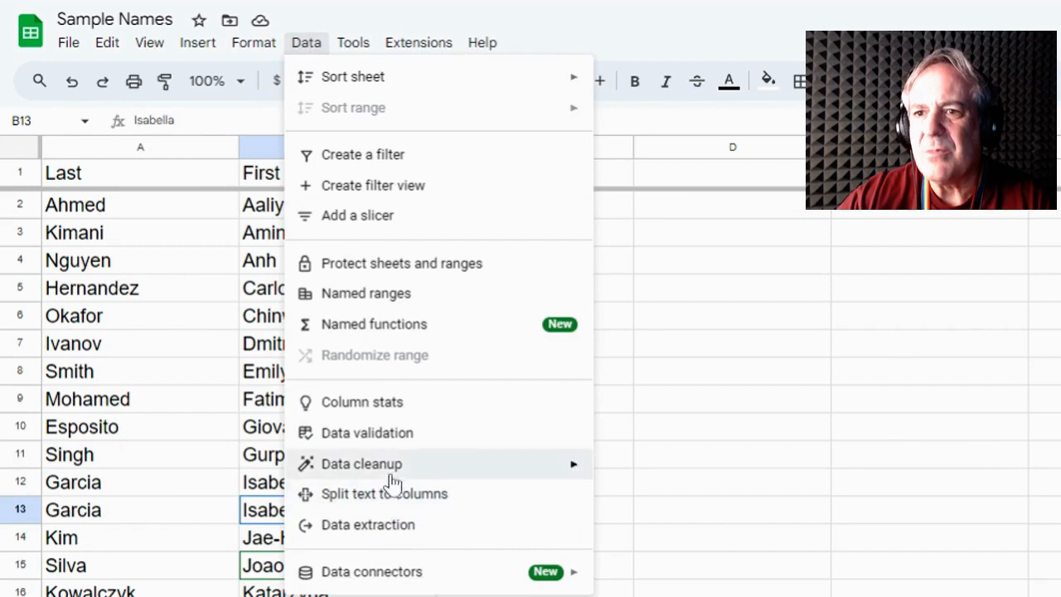
pyautogui.moveTo(393, 478)
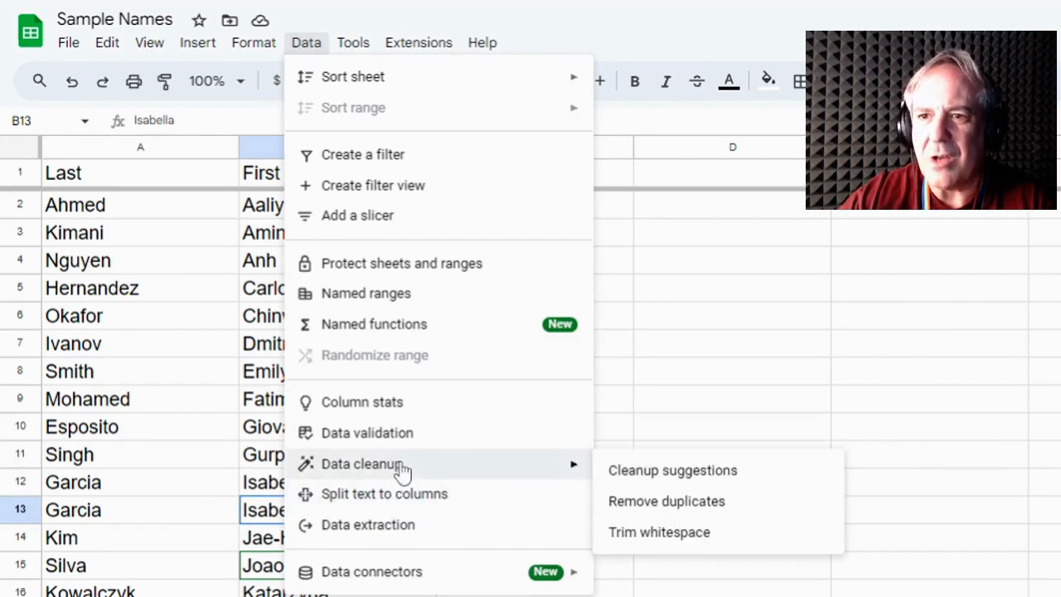
pyautogui.click(663, 507)
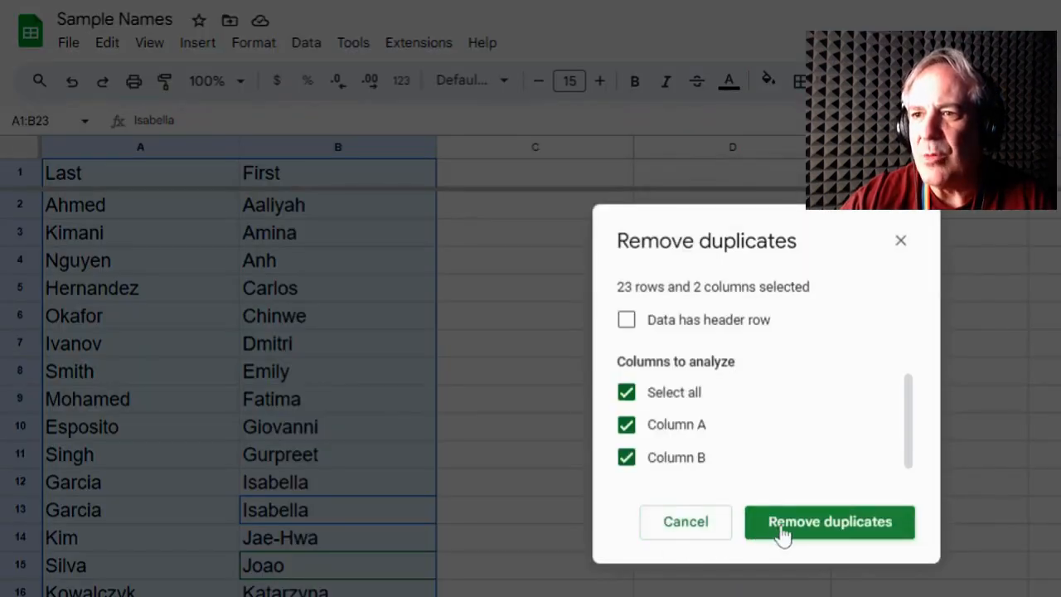
pyautogui.click(781, 523)
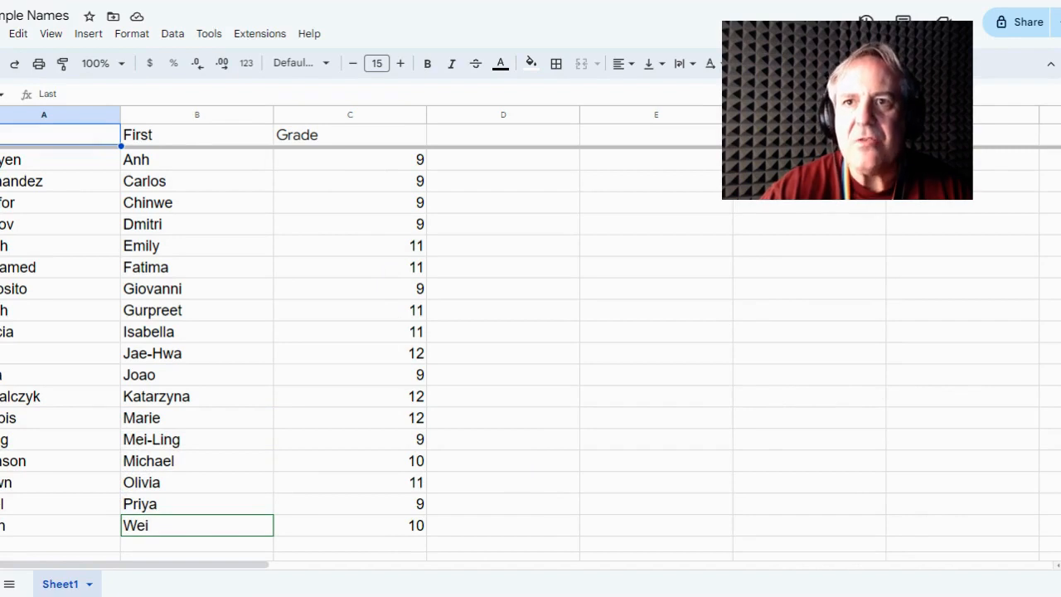
# - Create a filter on the list and show only rows with Grade values 11 and 12
pyautogui.click(173, 35)
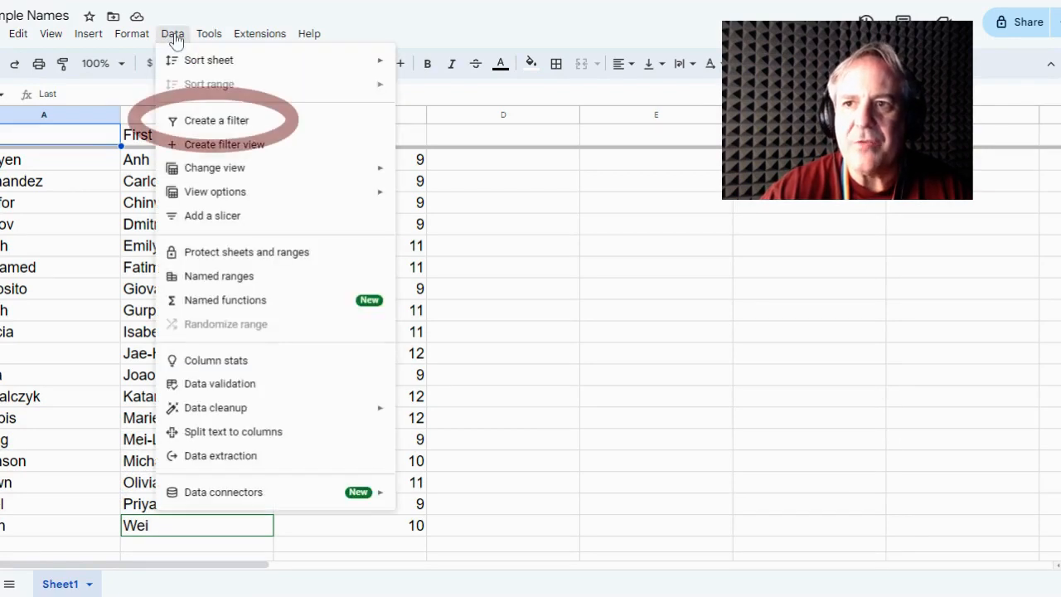
pyautogui.click(220, 125)
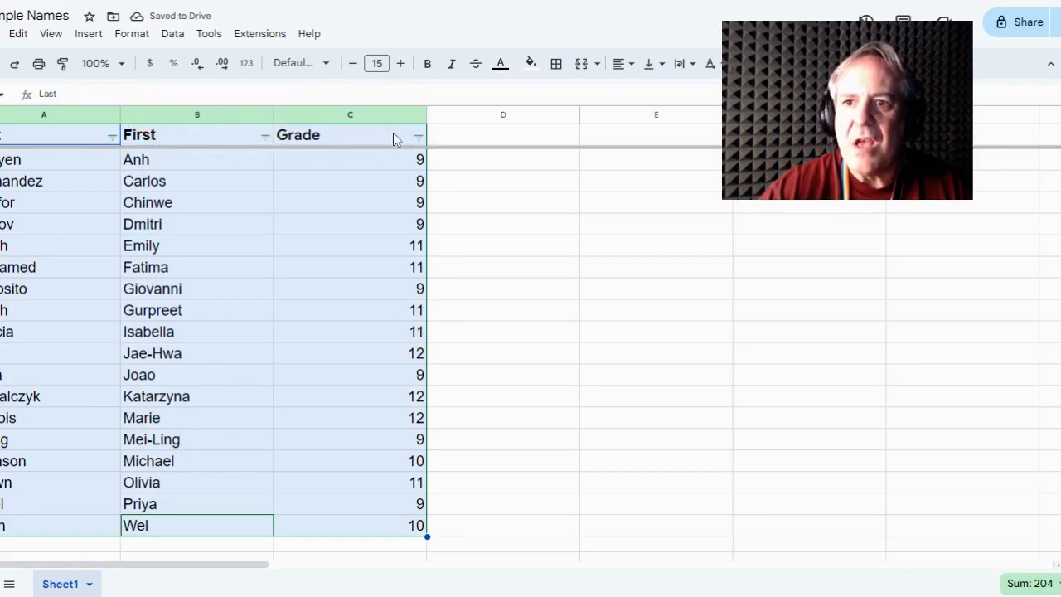
pyautogui.click(419, 138)
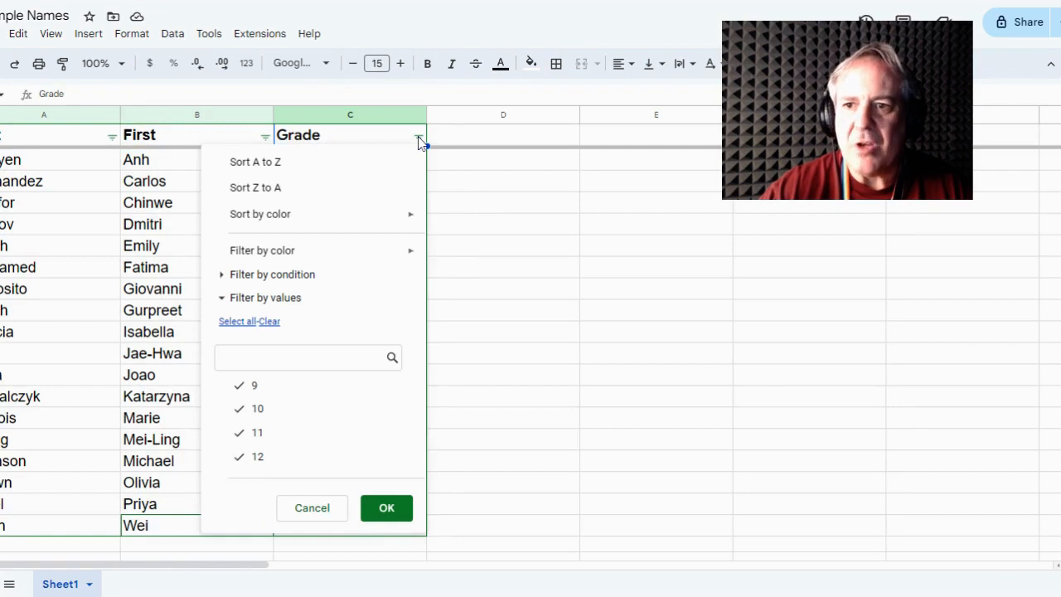
pyautogui.click(239, 411)
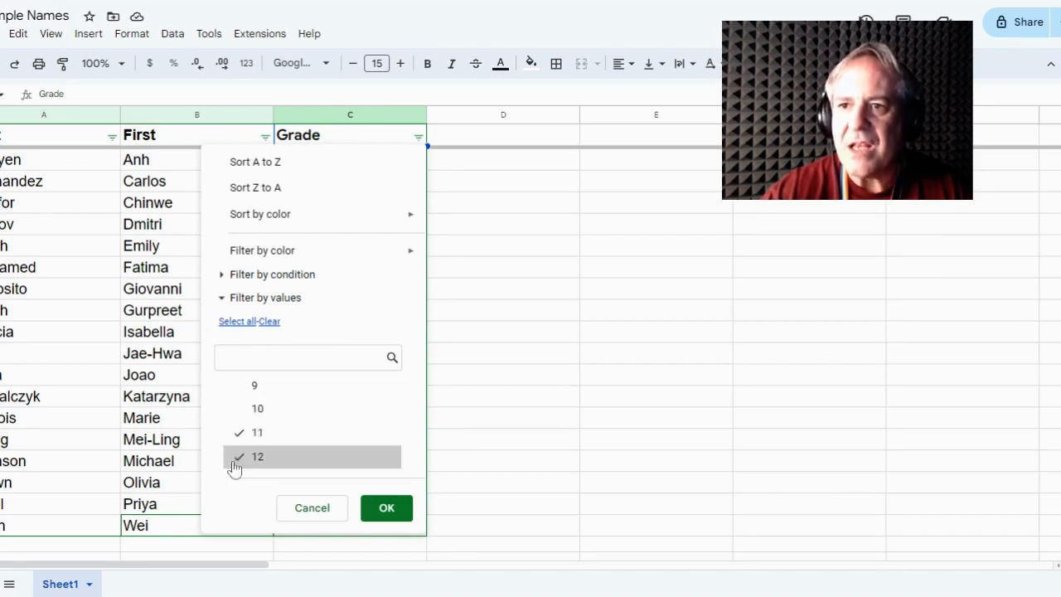
pyautogui.click(396, 509)
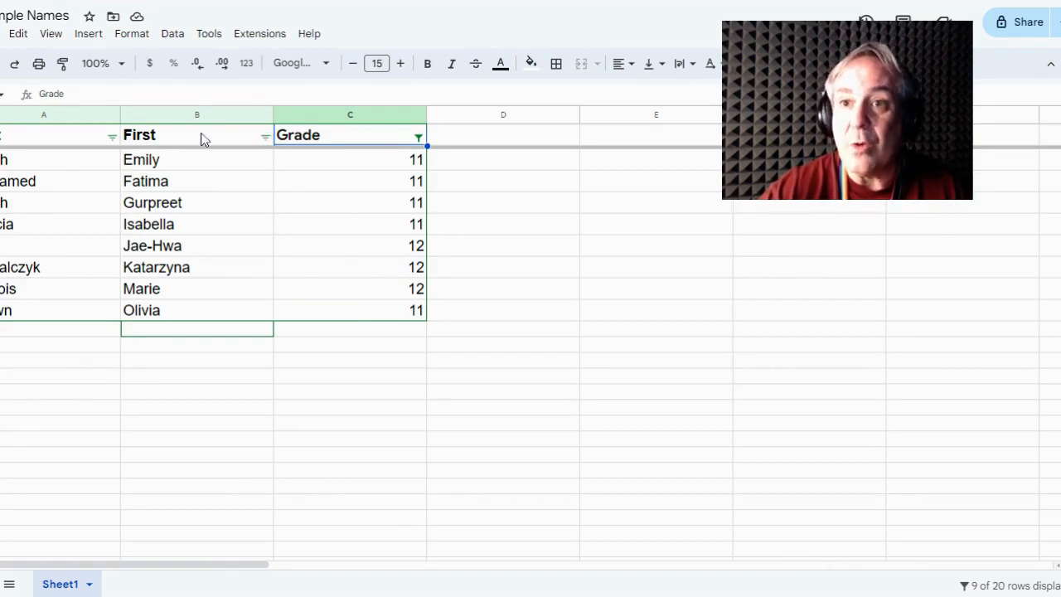
# - Check the filter options of the Last column and remove the filter from the list
pyautogui.click(111, 137)
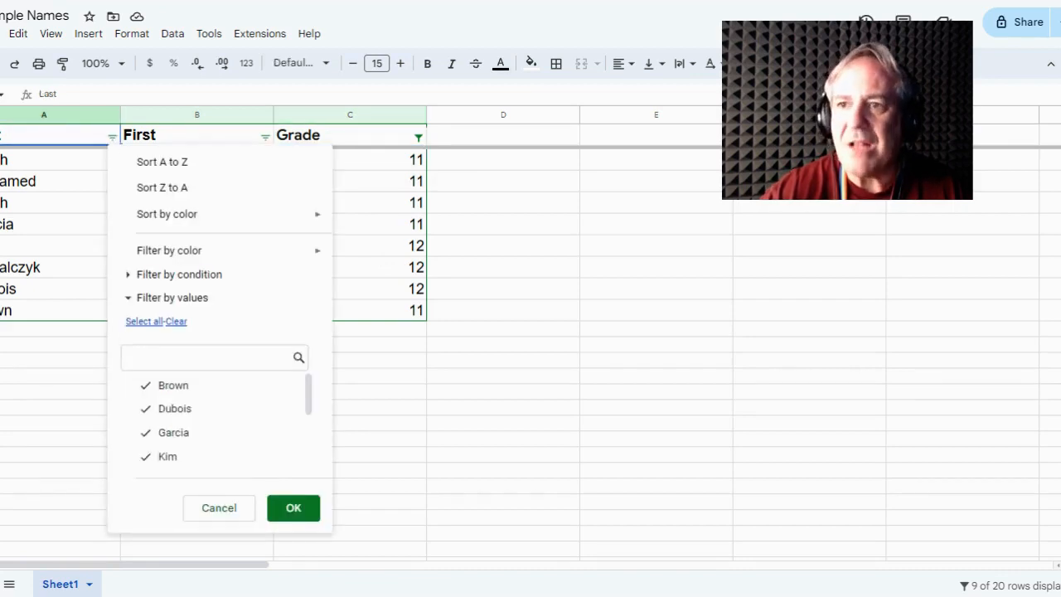
pyautogui.click(363, 250)
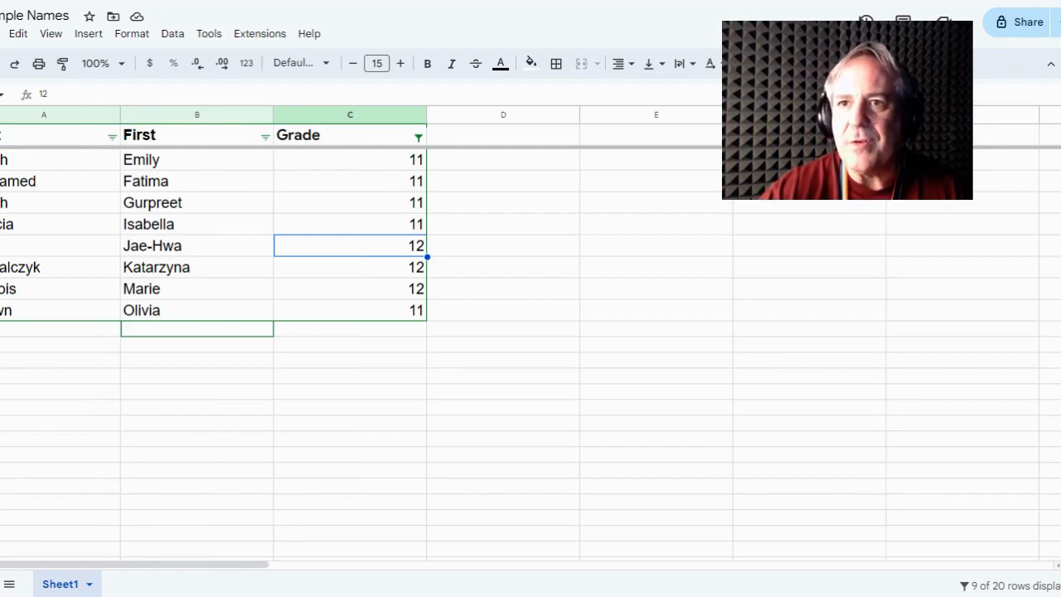
pyautogui.click(171, 34)
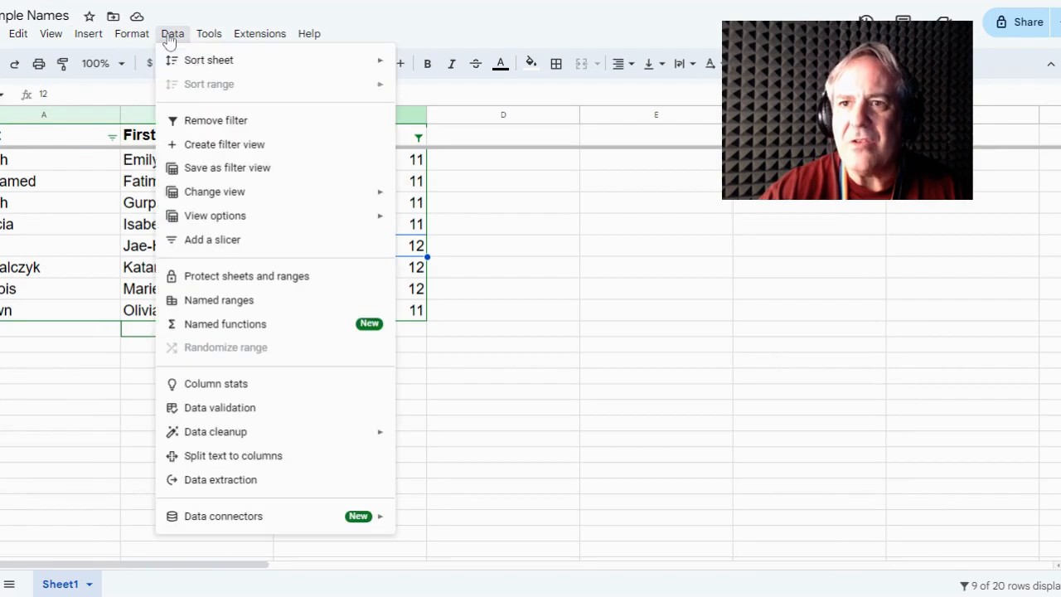
pyautogui.click(213, 123)
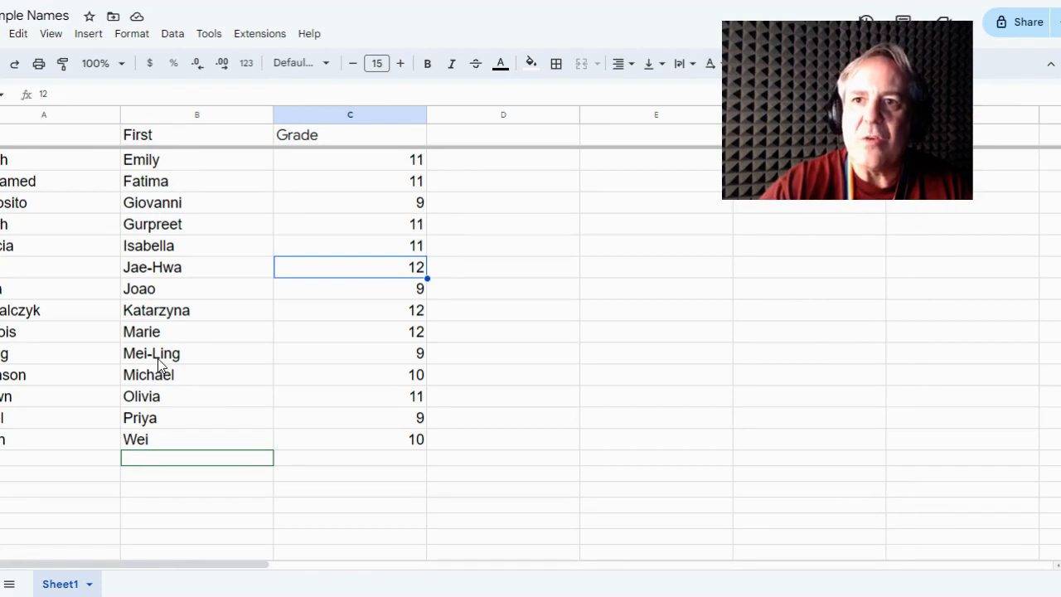
# - Create a filter view of the list that excludes Grade values 9 and 10, keeping 11 and 12
pyautogui.click(182, 35)
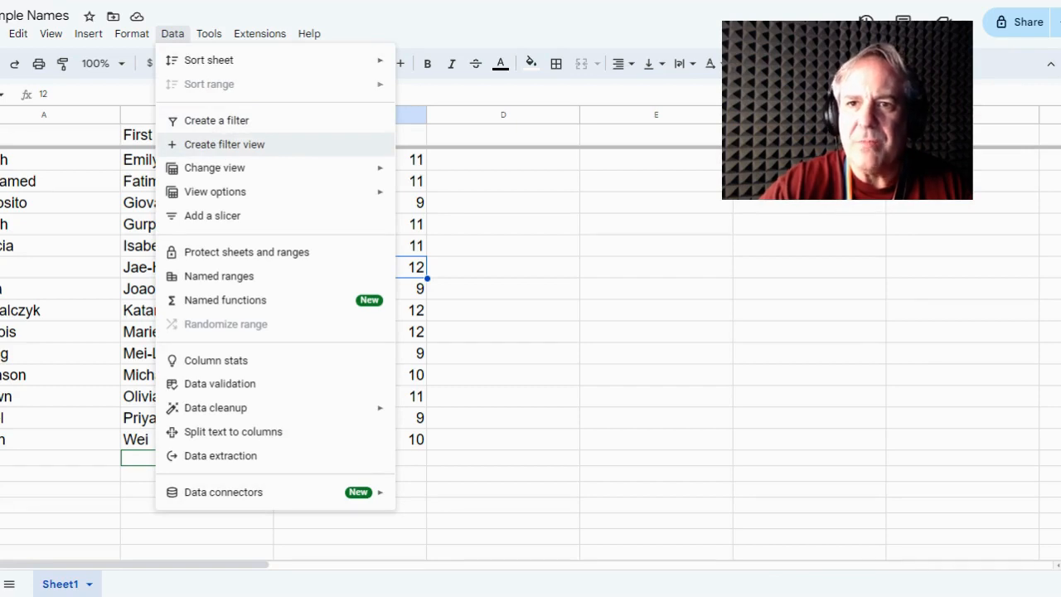
pyautogui.click(220, 145)
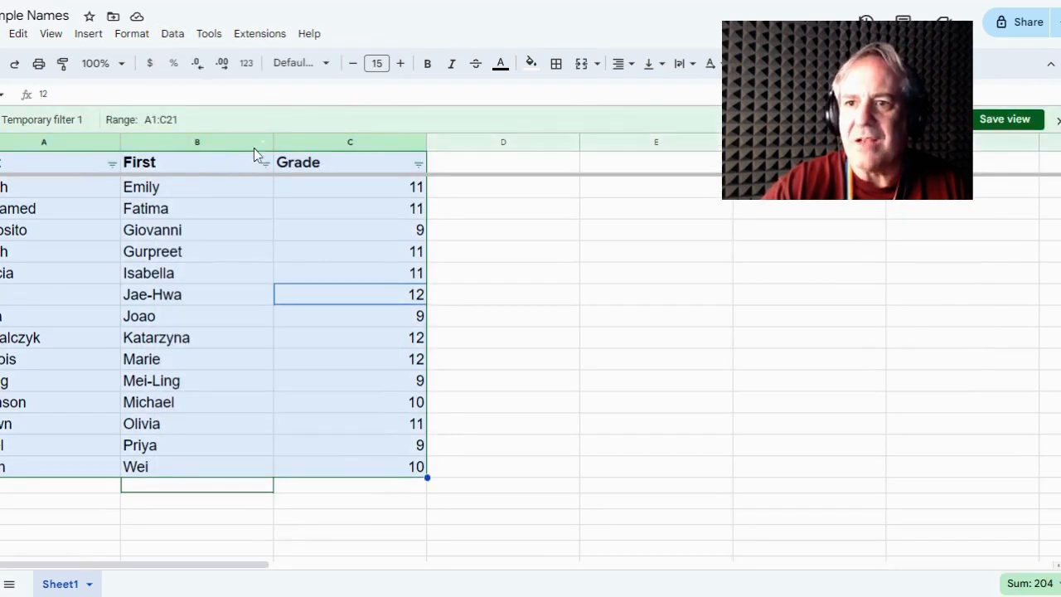
pyautogui.click(418, 164)
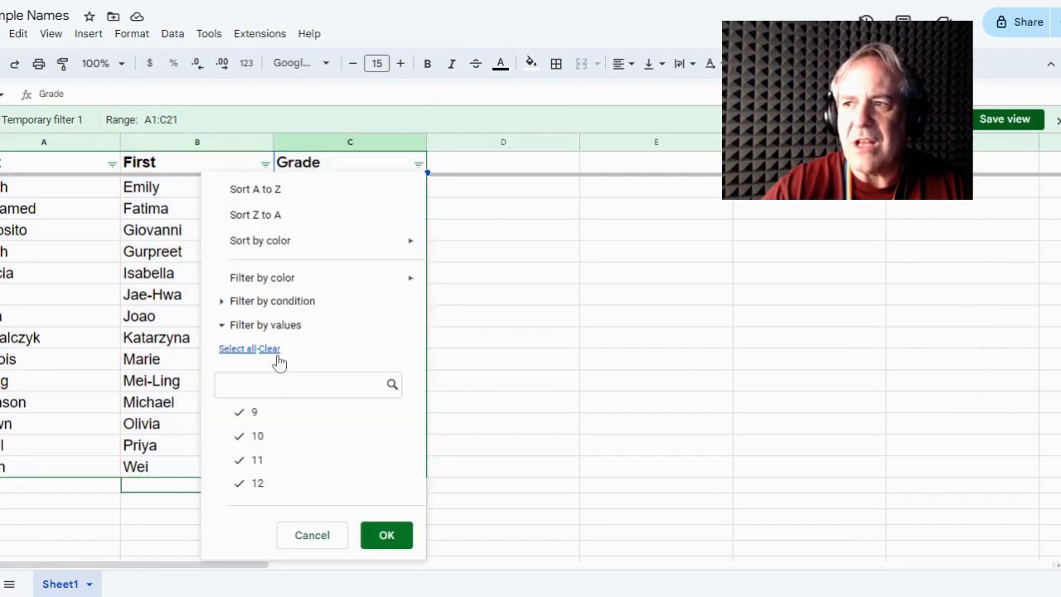
pyautogui.click(246, 411)
pyautogui.click(246, 435)
pyautogui.click(386, 534)
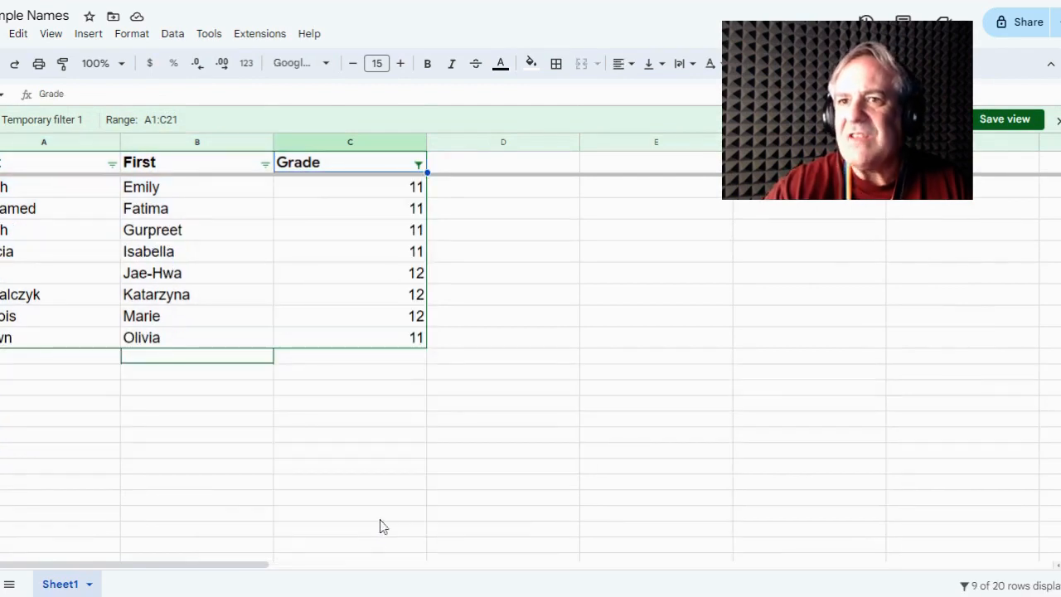
# - Save the filter view under the name "11th and 12th graders"
pyautogui.click(995, 124)
pyautogui.write('11th and 12th graders')
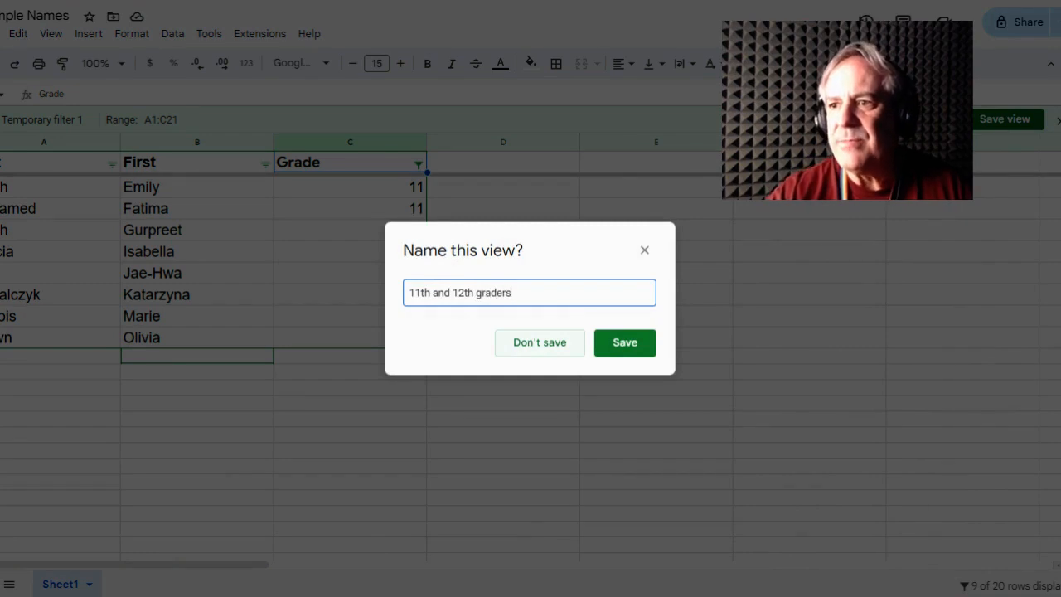
pyautogui.click(621, 348)
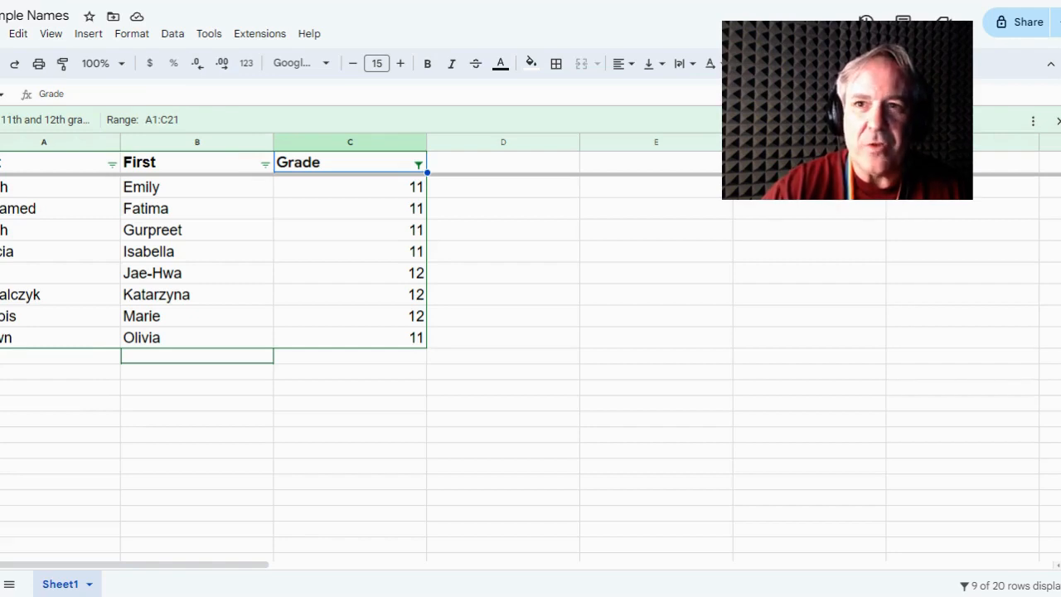
# - Exit the "11th and 12th graders" filter view to return to the full list
pyautogui.click(174, 34)
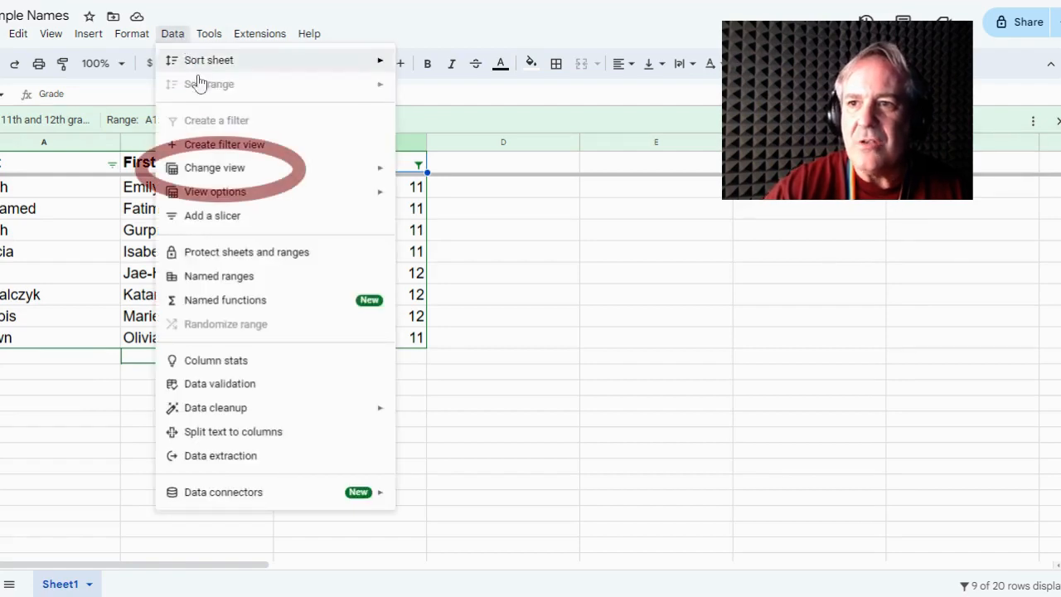
pyautogui.moveTo(237, 175)
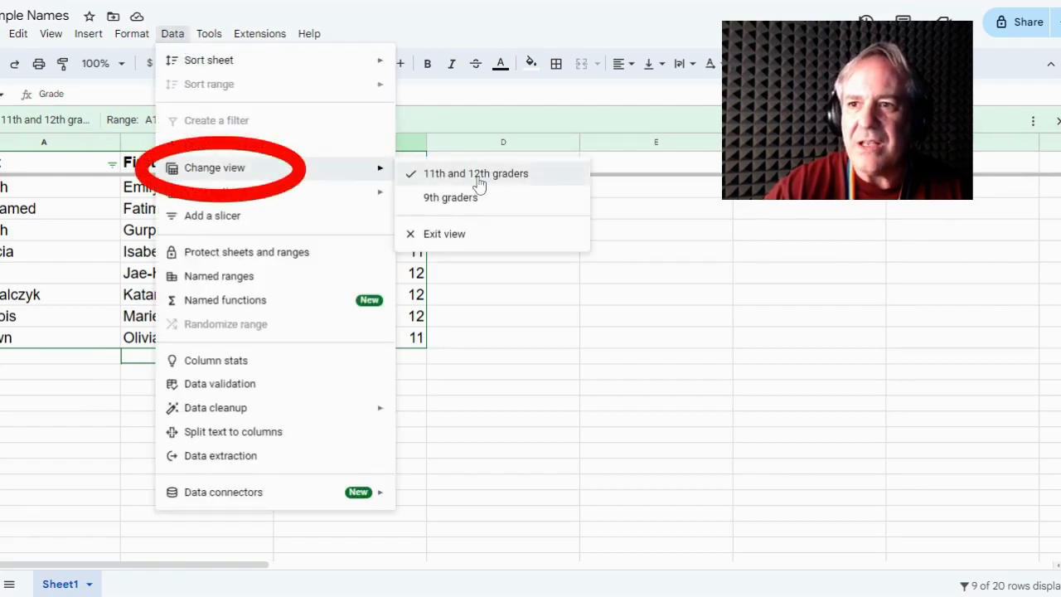
pyautogui.click(445, 234)
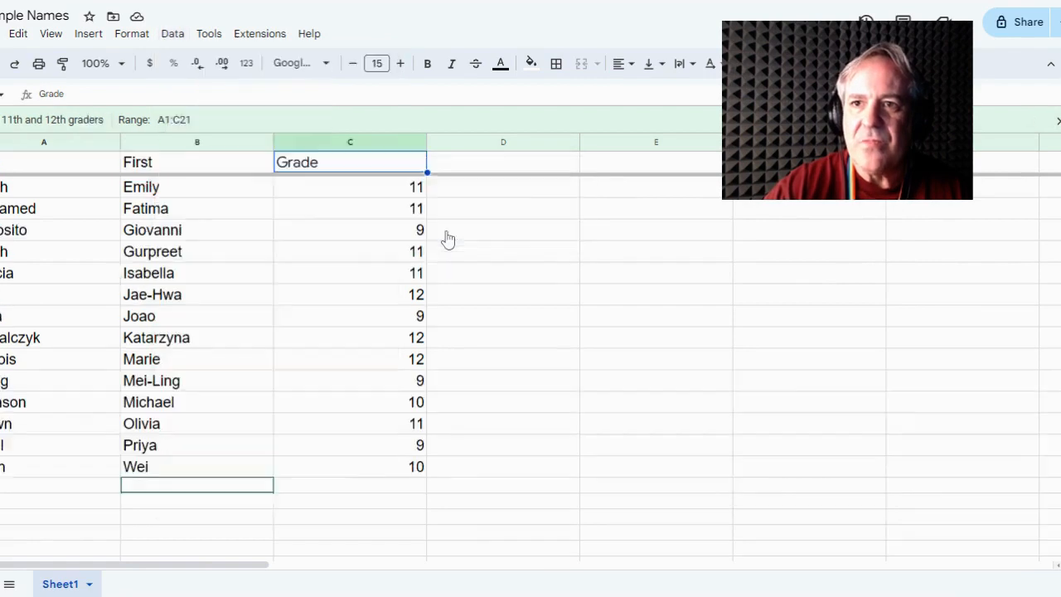
# - Switch the sheet to the saved "9th graders" filter view
pyautogui.click(171, 34)
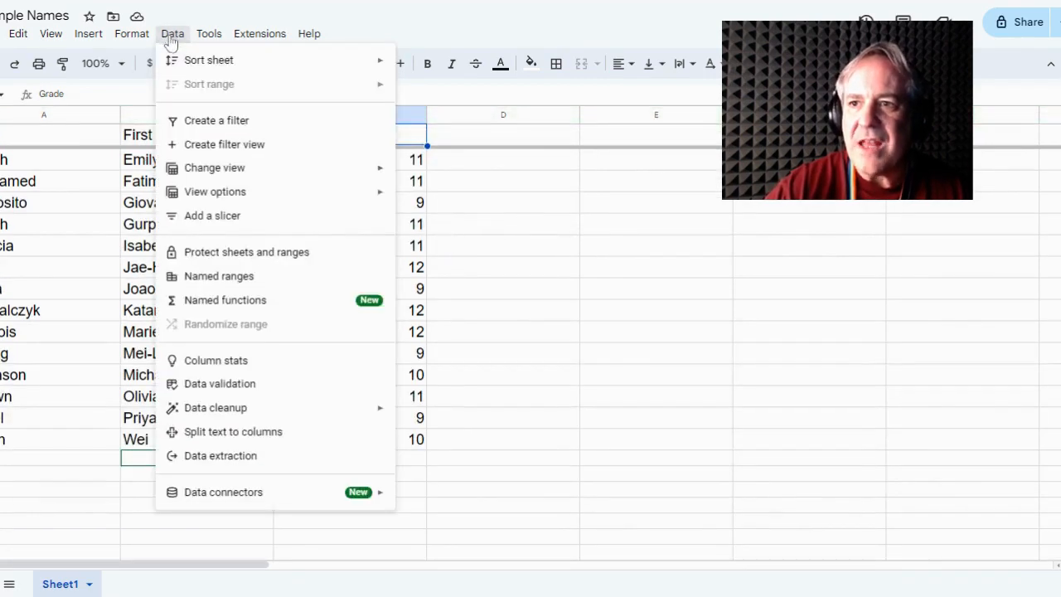
pyautogui.moveTo(203, 170)
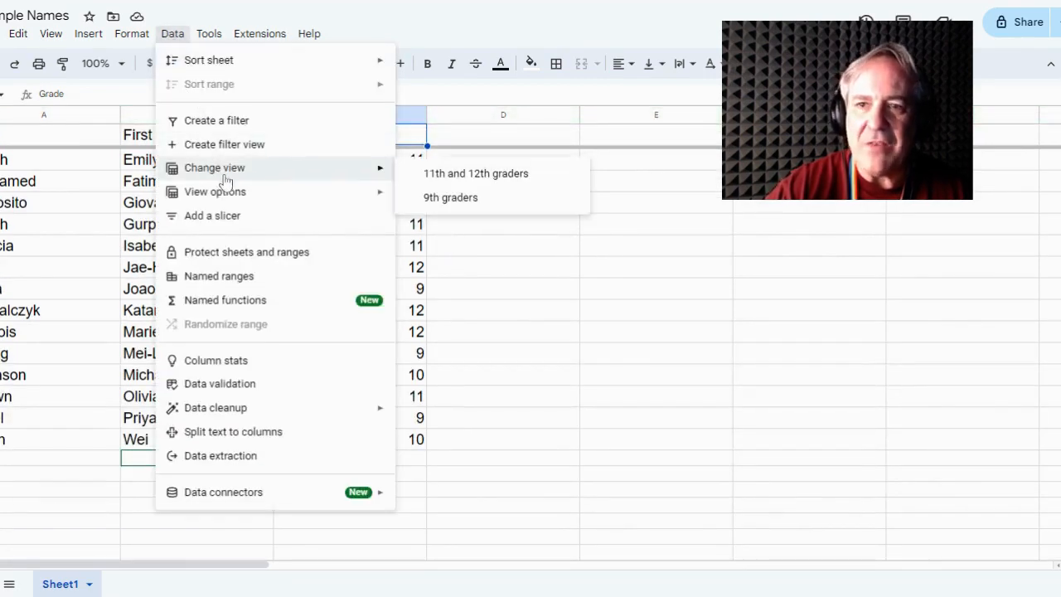
pyautogui.click(455, 199)
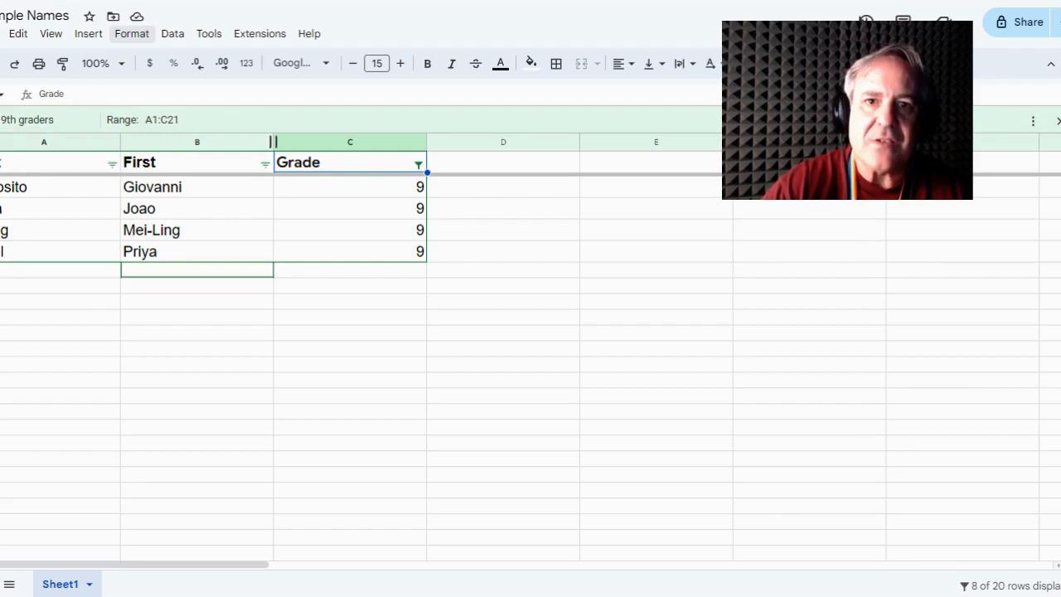
# - Exit the "9th graders" filter view to return to the full list
pyautogui.click(137, 35)
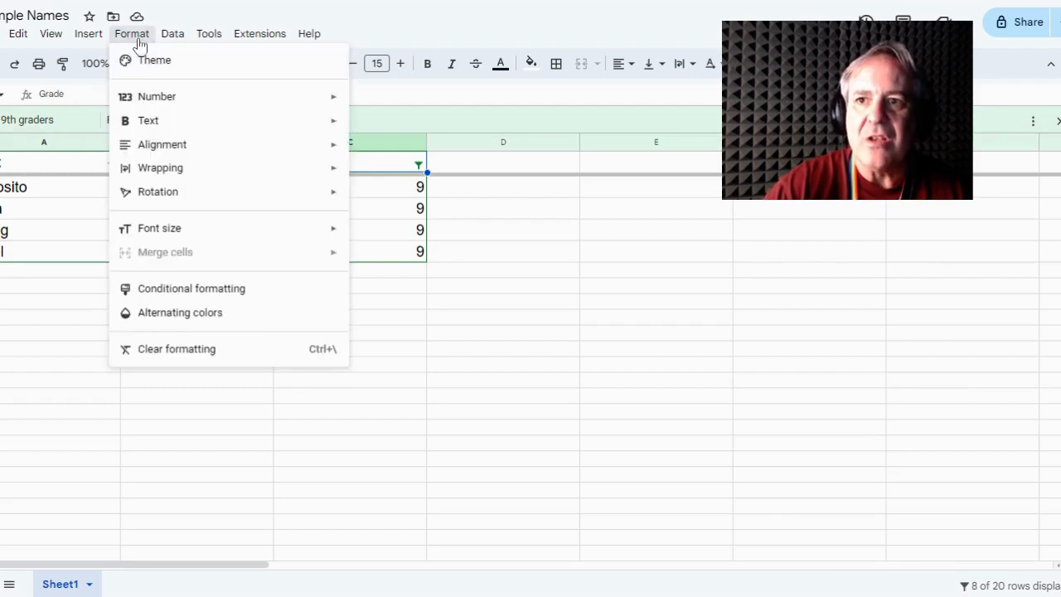
pyautogui.moveTo(173, 38)
pyautogui.moveTo(207, 169)
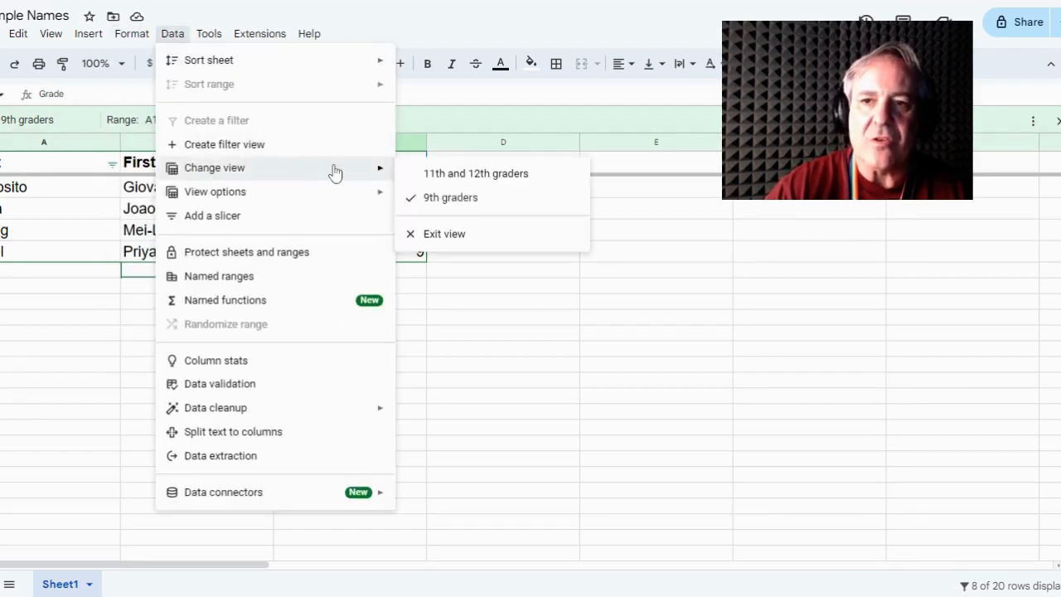
pyautogui.click(432, 241)
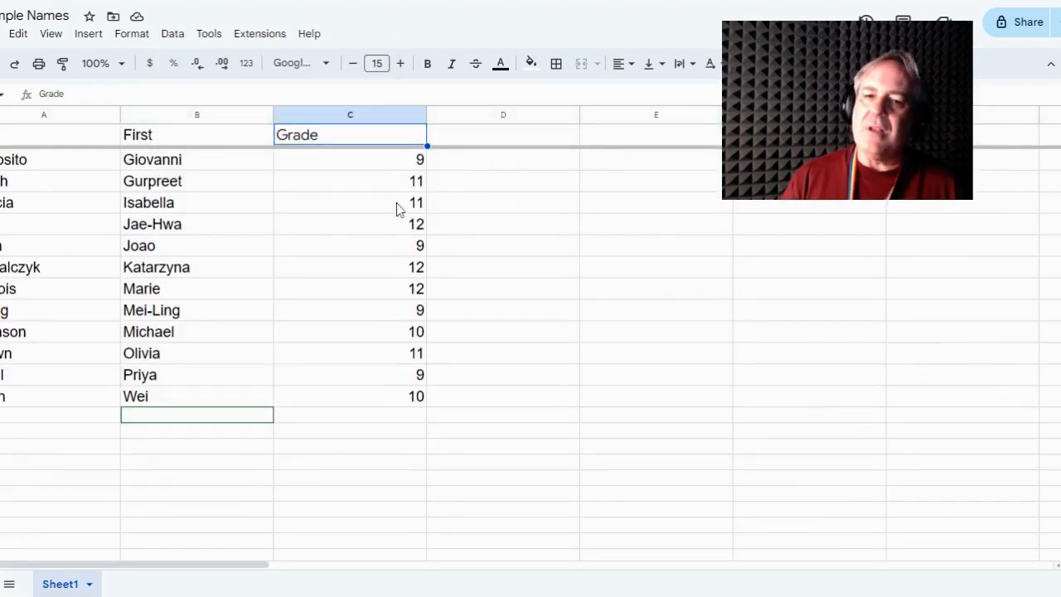